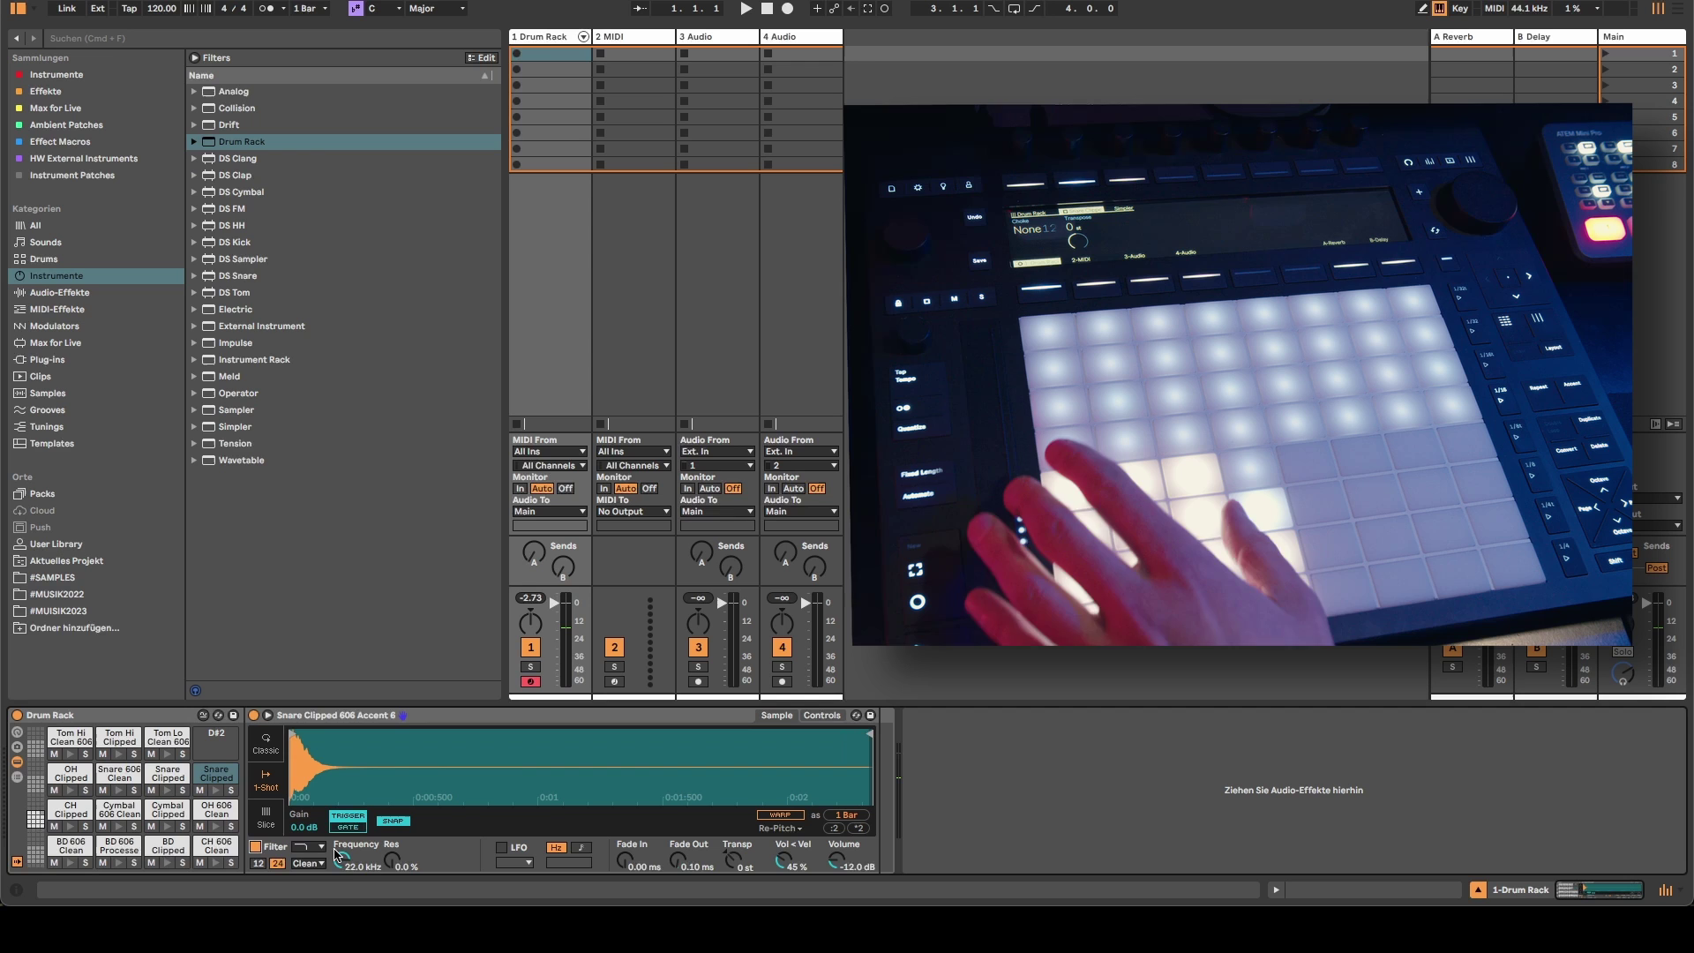
Look through the filter types offered for the Snare Clipped 606 Accent sample
mouse_move(357, 876)
mouse_down()
mouse_move(357, 896)
mouse_move(357, 876)
mouse_up()
click(308, 847)
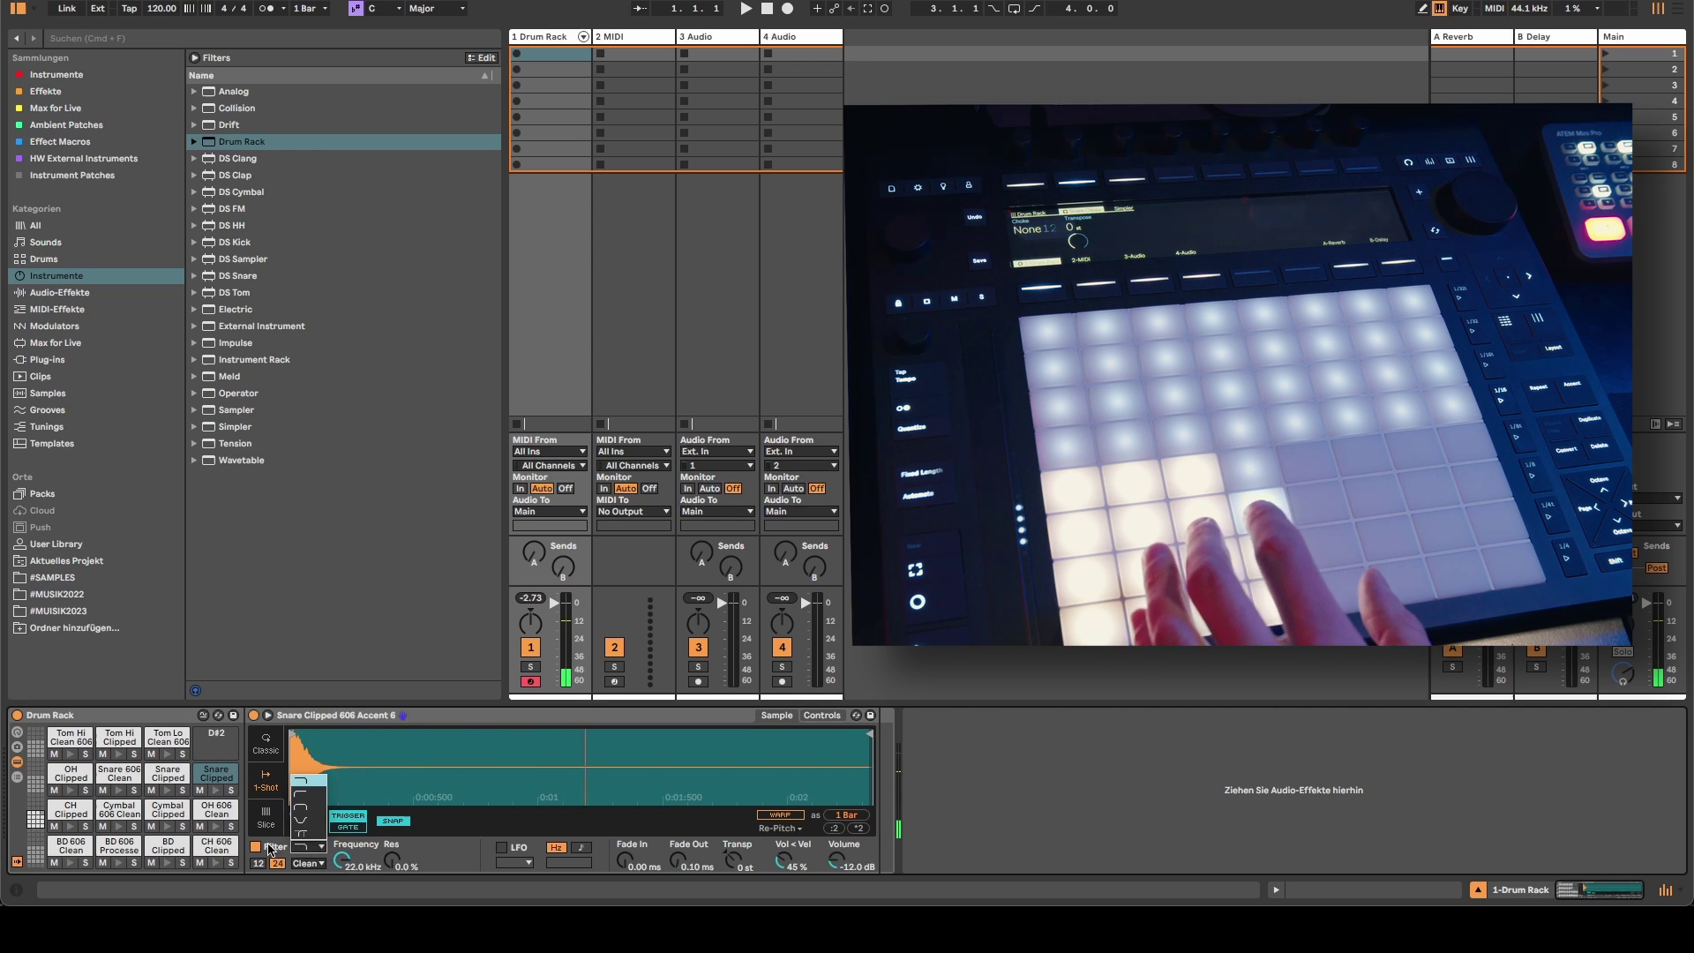
click(330, 715)
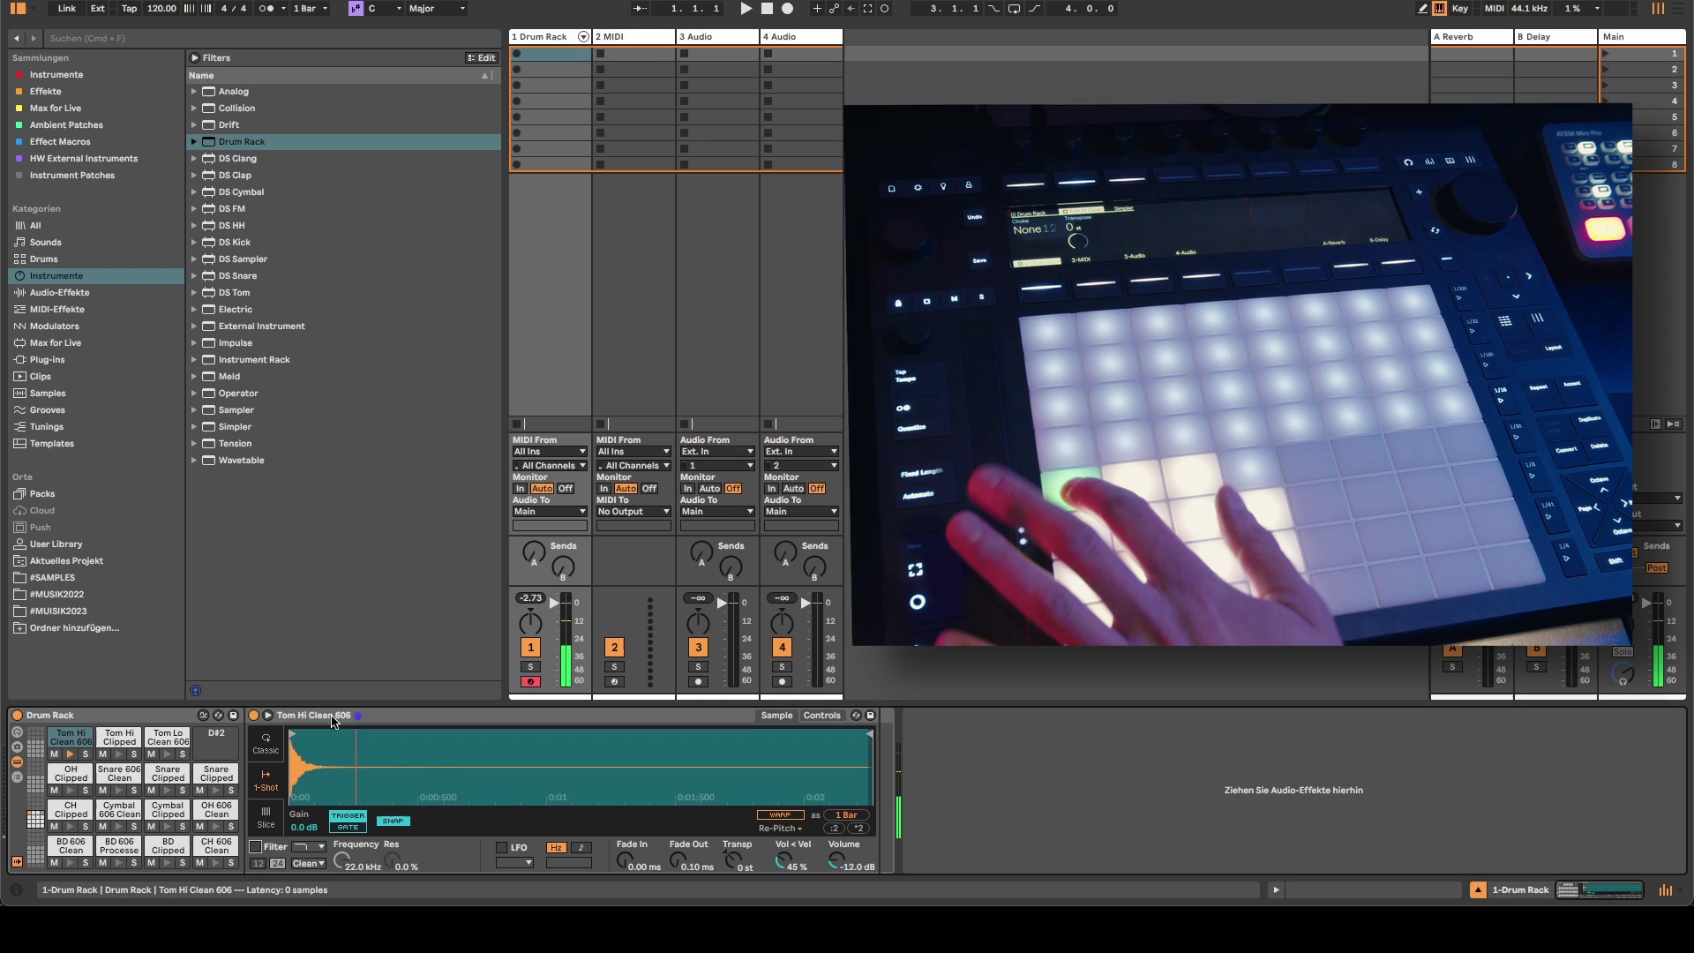
Toggle the filter of the Tom Hi Clean 606 sample and try sweeping its low-pass cutoff frequency
click(256, 847)
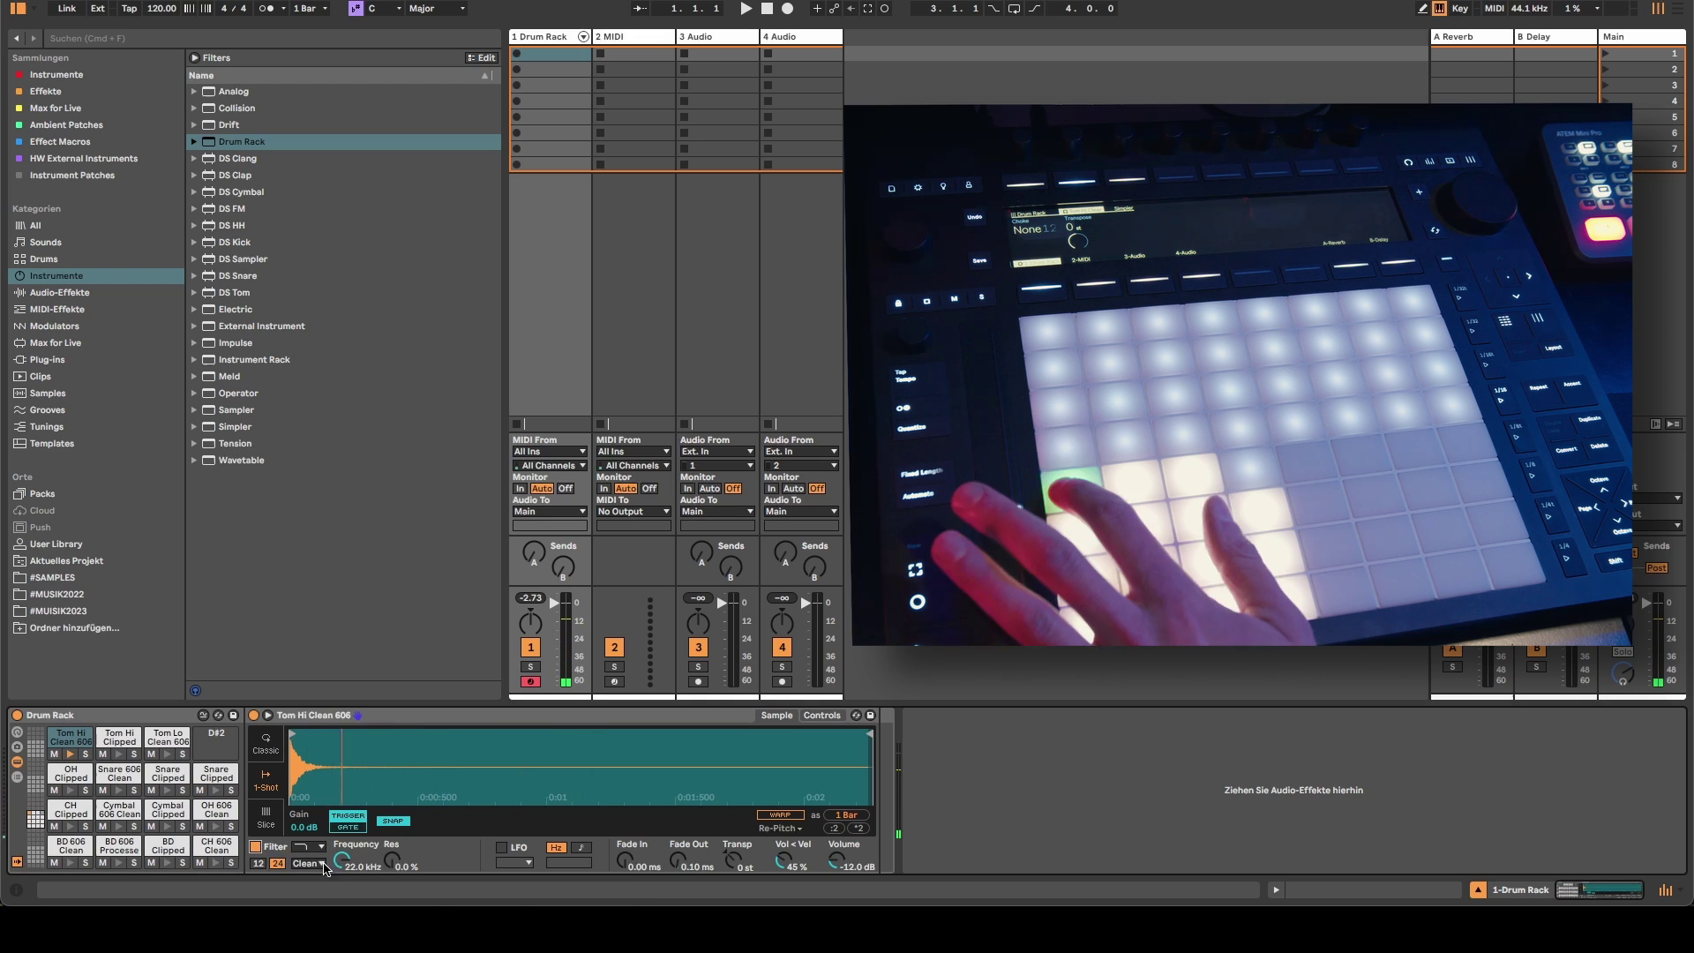
click(256, 847)
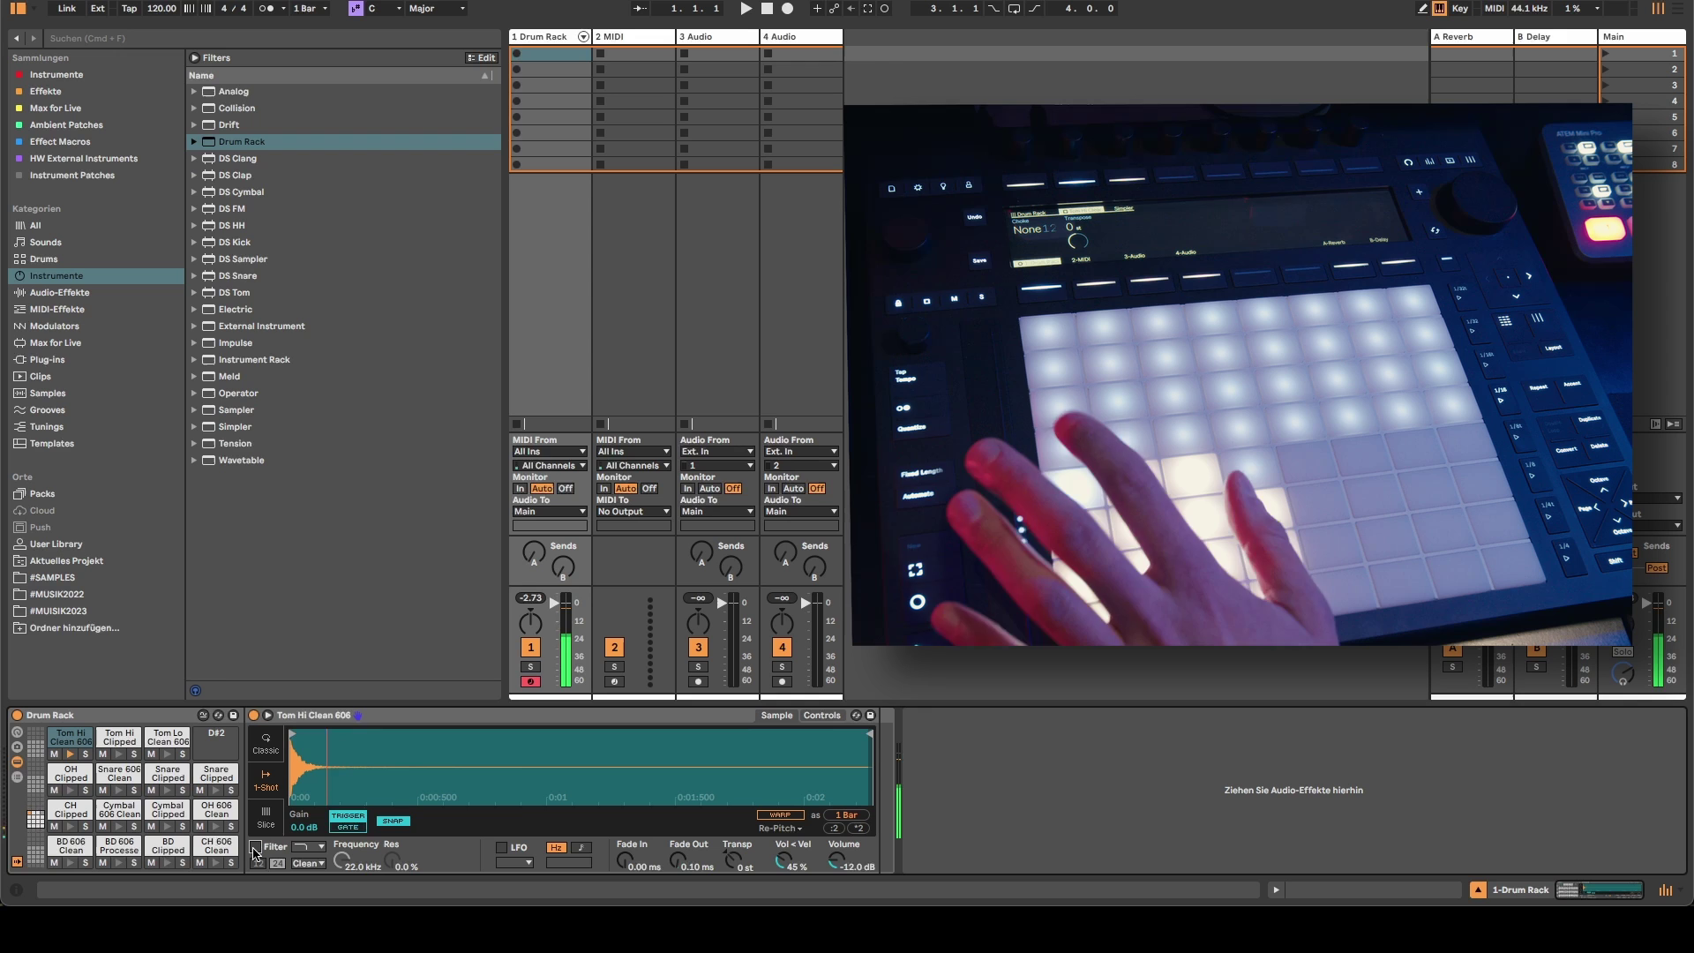
click(256, 847)
drag(336, 867, 336, 935)
Try the high-pass filter type on Tom Hi Clean 606 with a sweep of its frequency
click(309, 847)
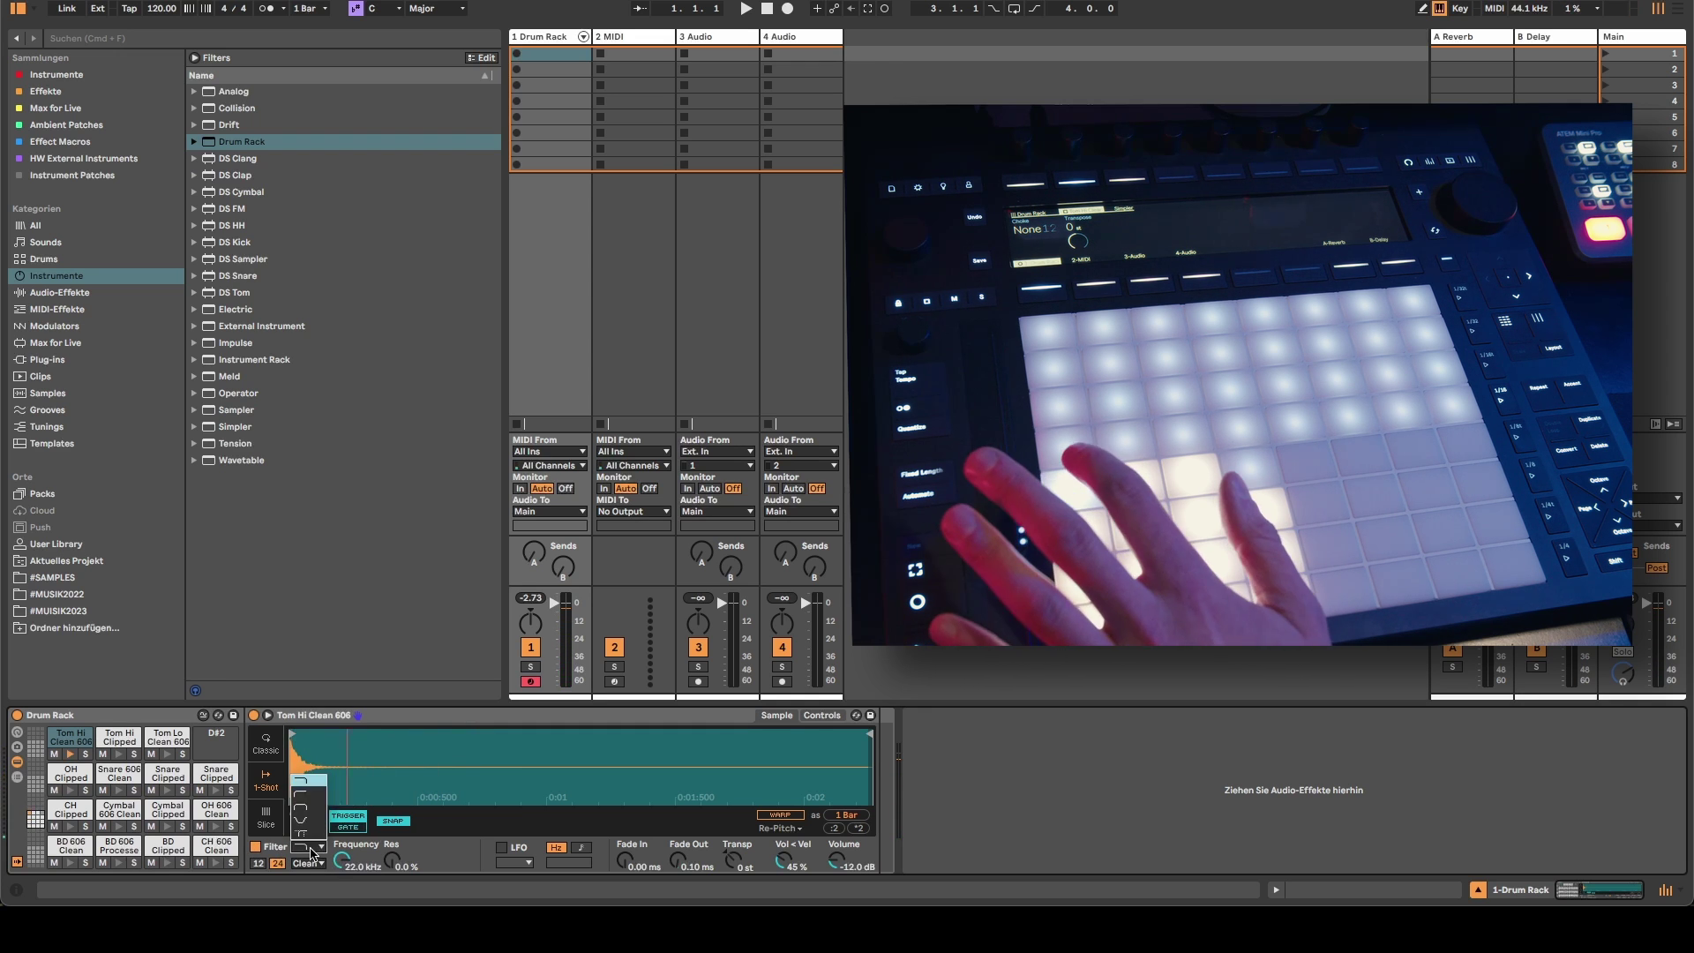
click(319, 791)
drag(340, 861, 341, 922)
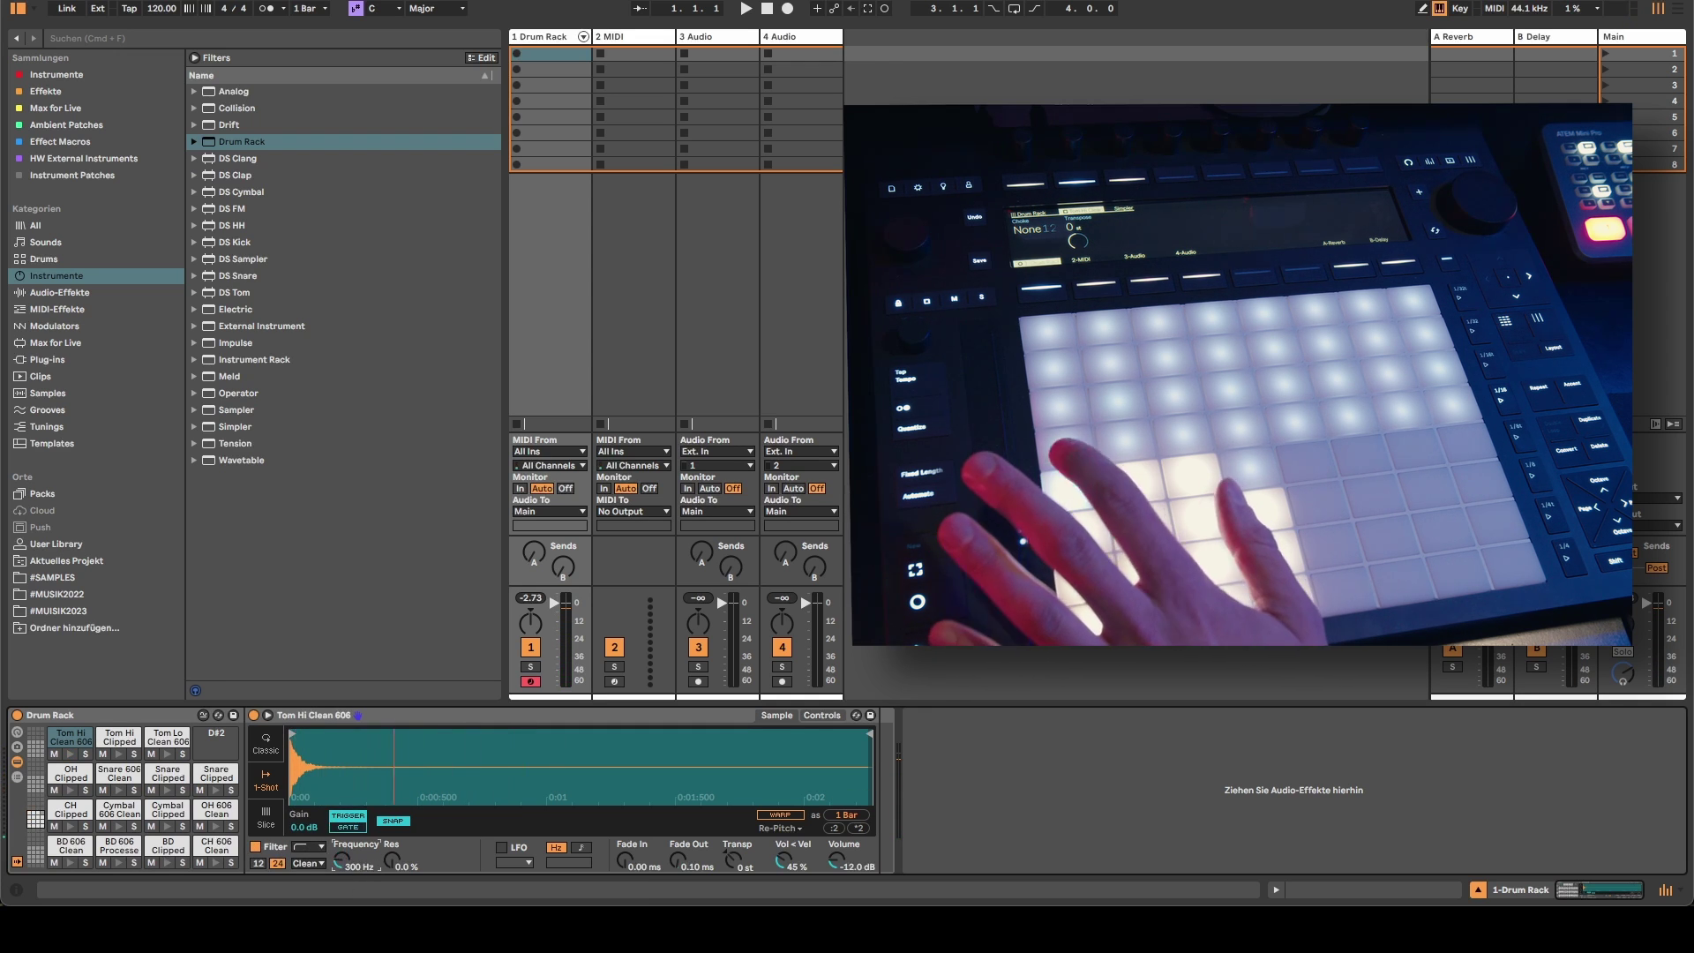
Try the band-pass filter type on Tom Hi Clean 606 with frequency sweeps, and switch the filter off
click(309, 850)
click(310, 806)
drag(342, 859, 342, 927)
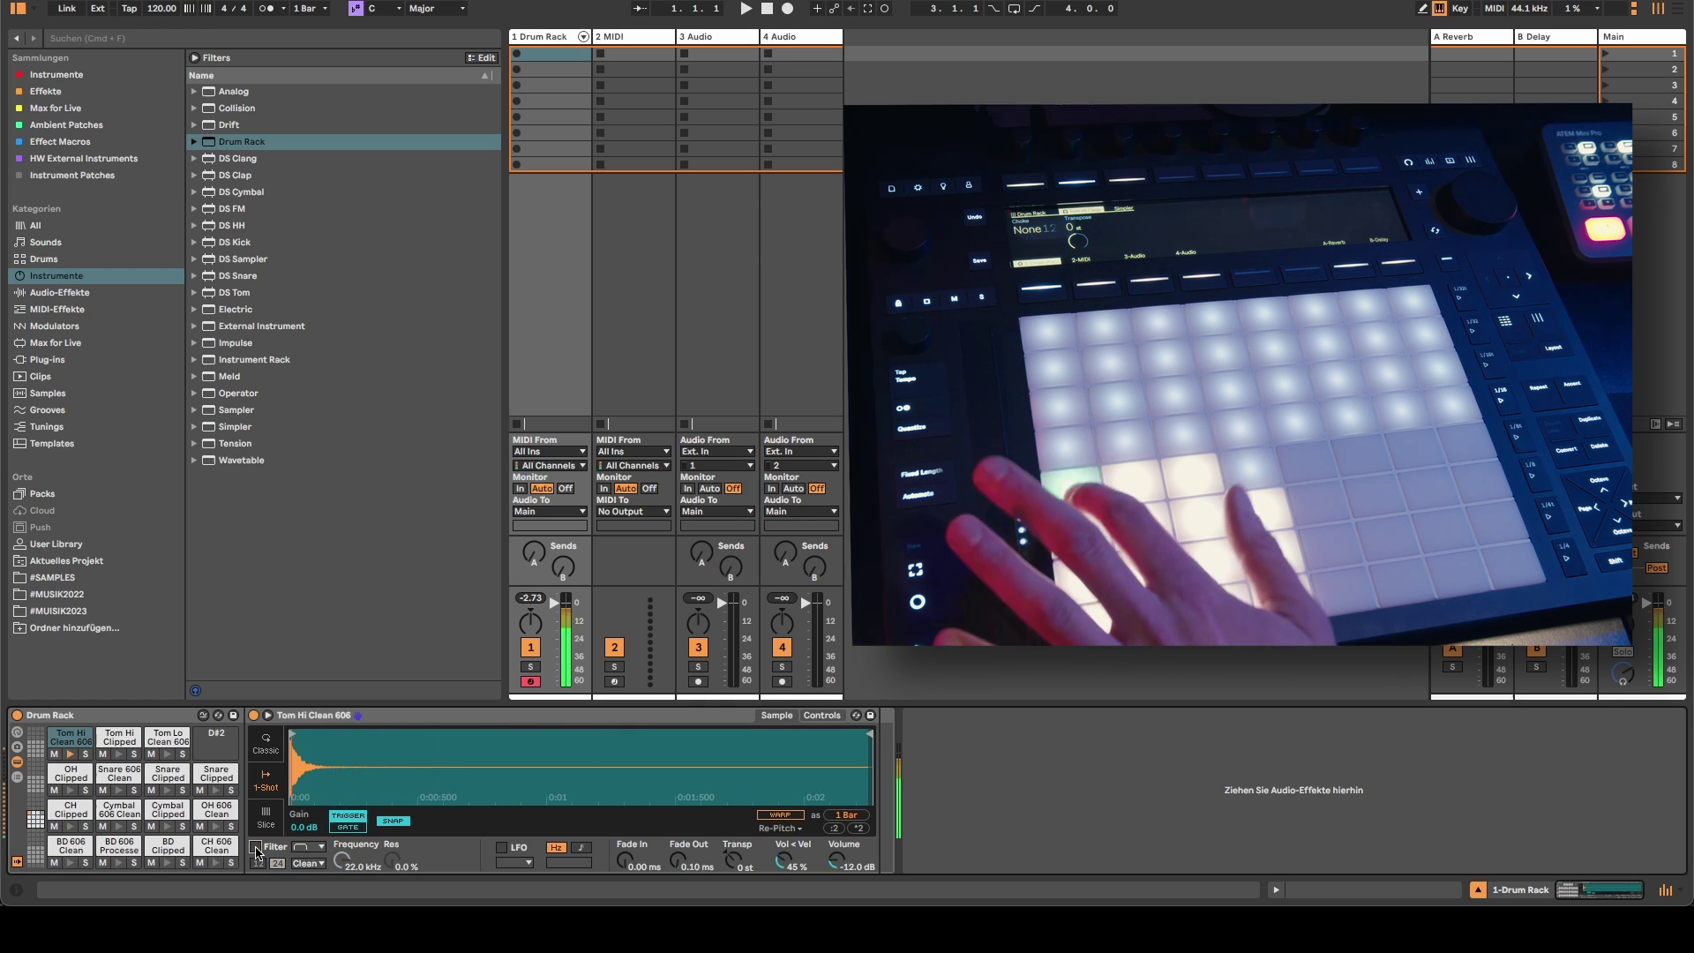
drag(342, 860, 342, 857)
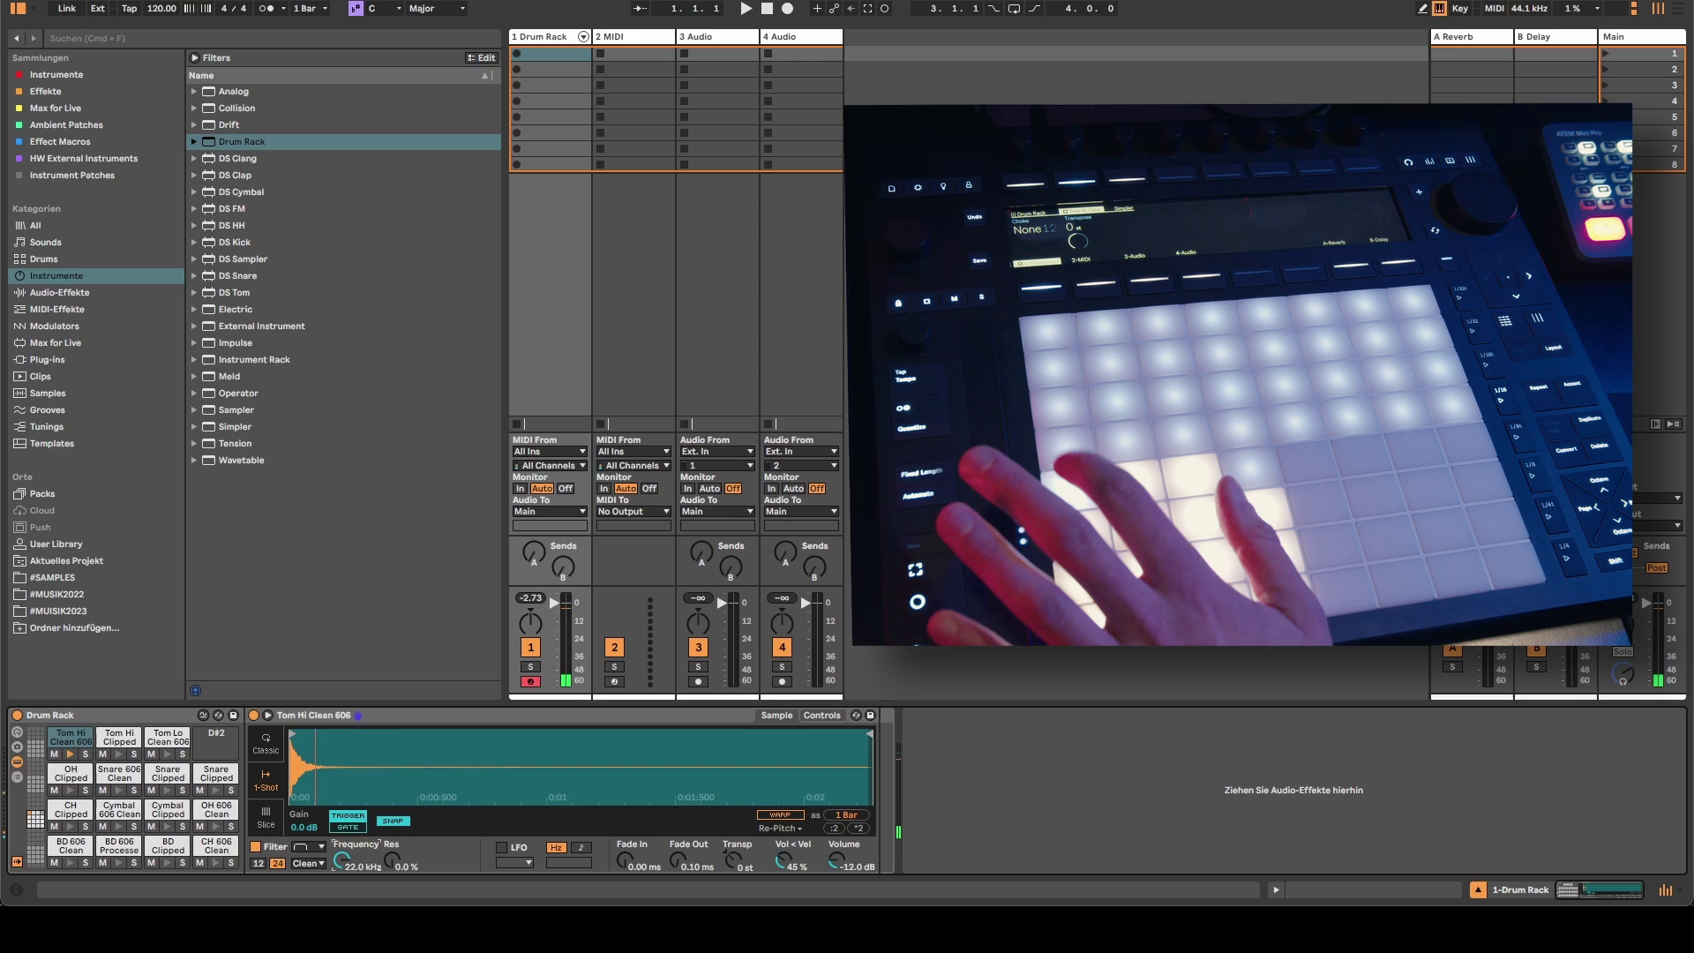
click(258, 848)
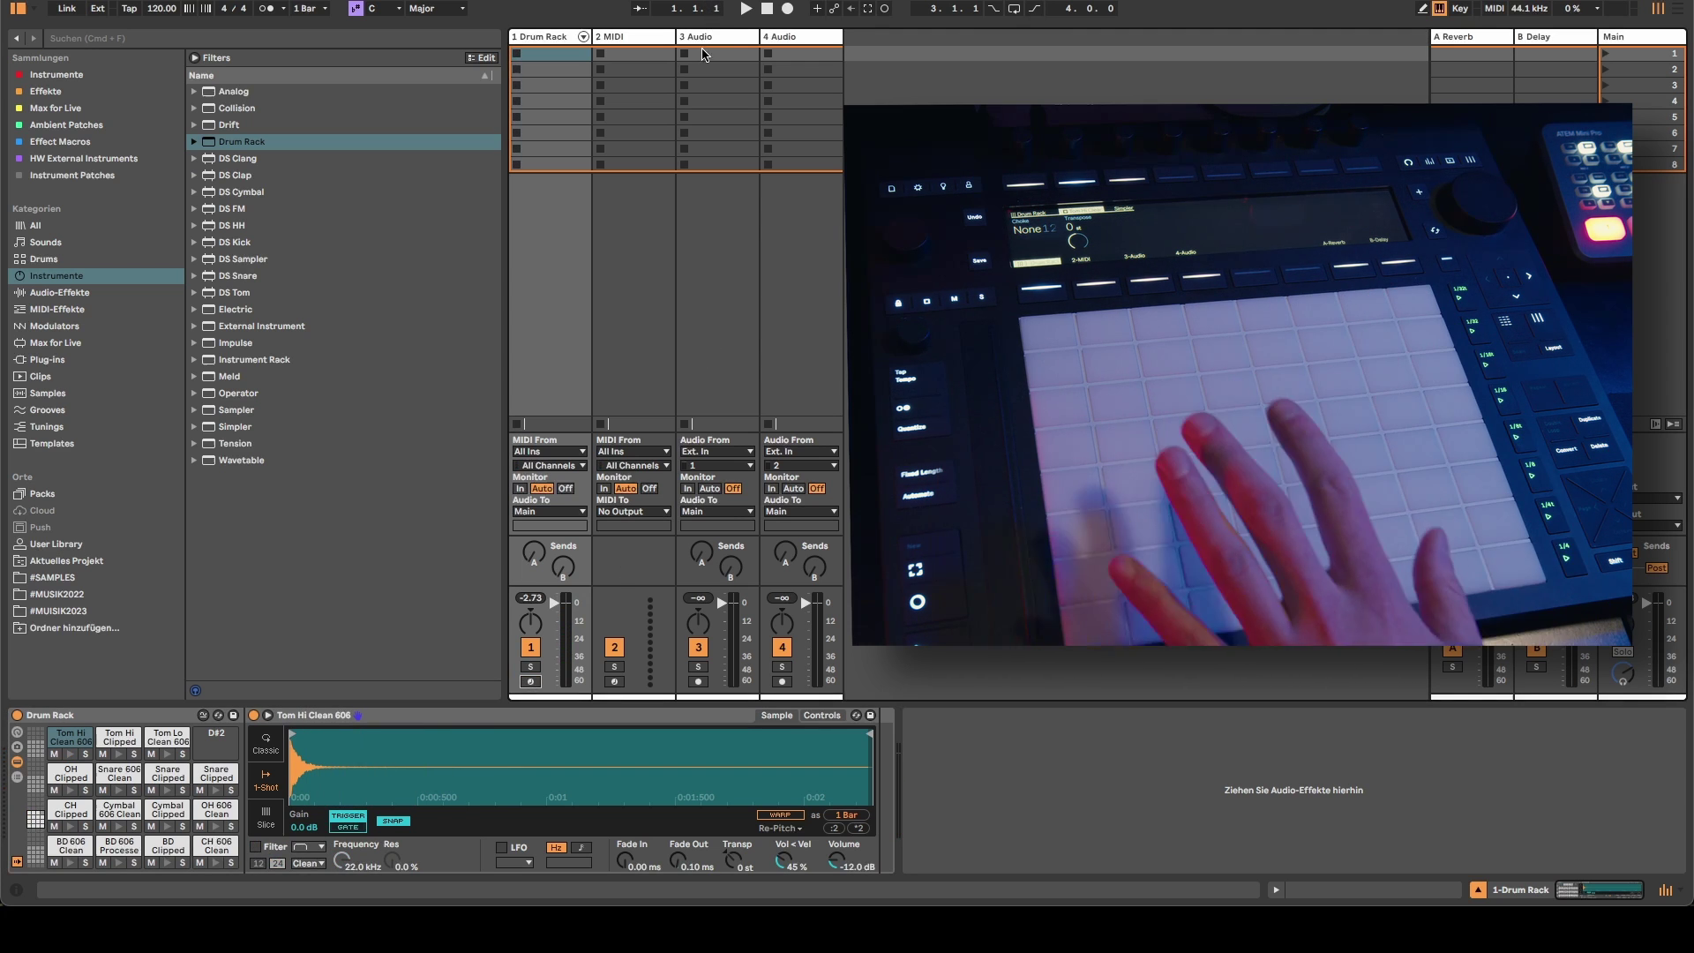
Move the 2 MIDI track behind the two audio tracks so it is the last track
click(642, 36)
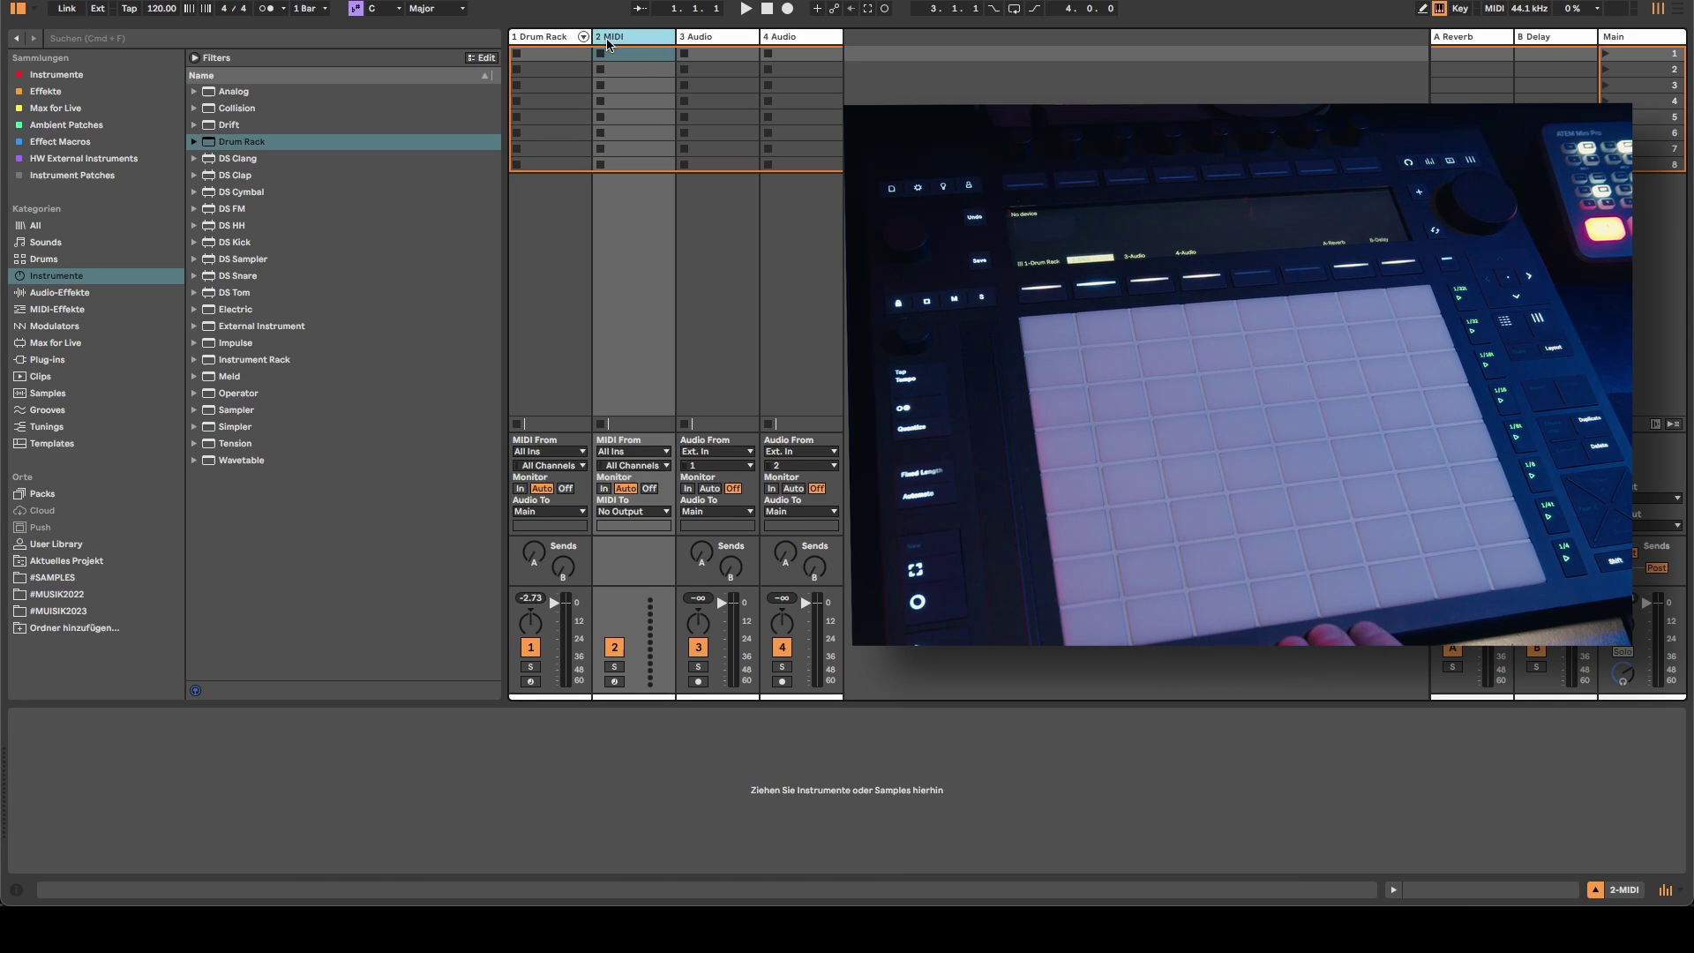
drag(611, 39, 831, 41)
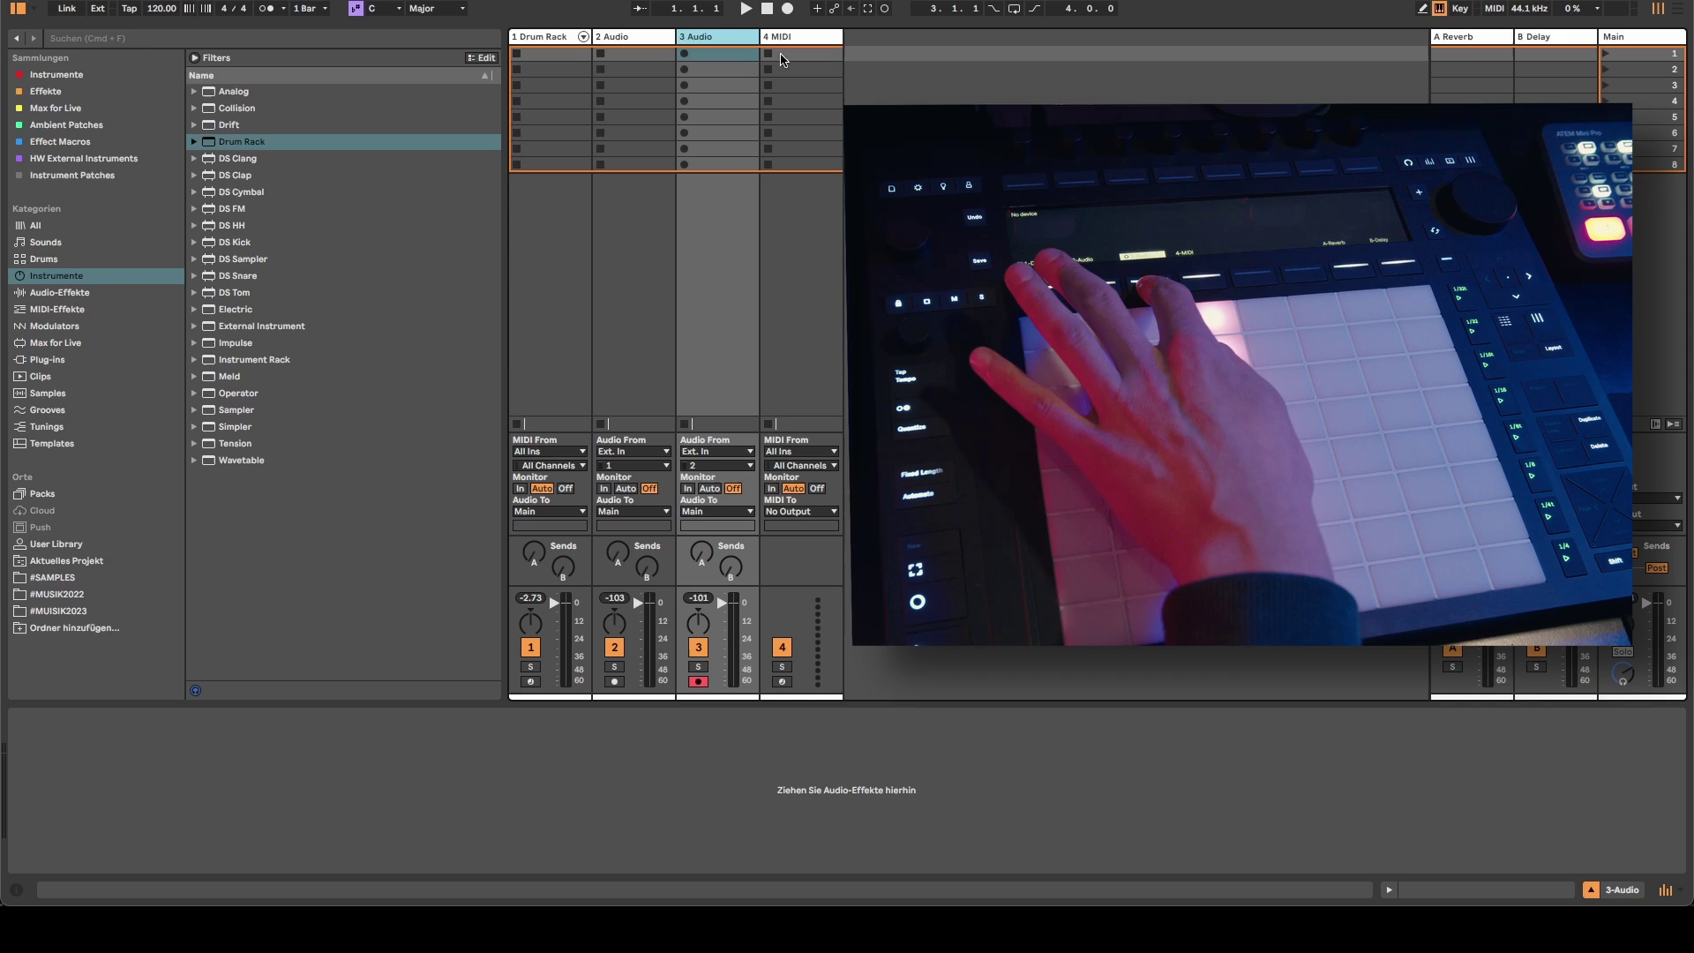
Toggle record arming on the 2 Audio and 3 Audio tracks, and arm the 4 MIDI track
click(697, 681)
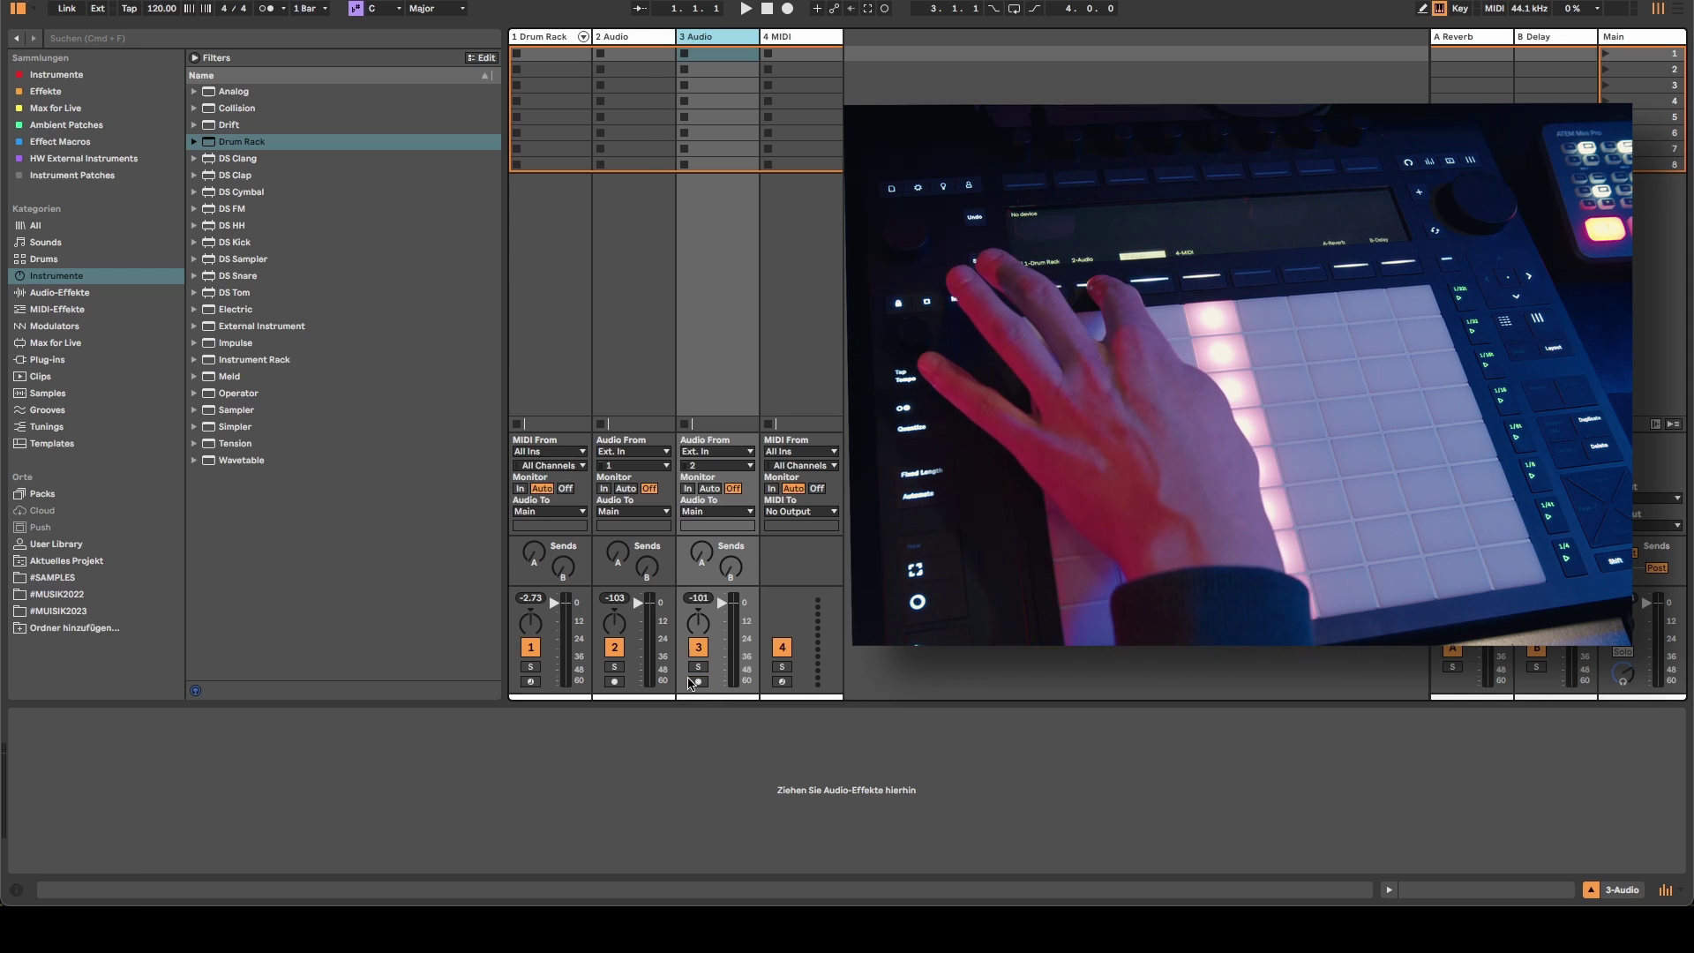
click(698, 682)
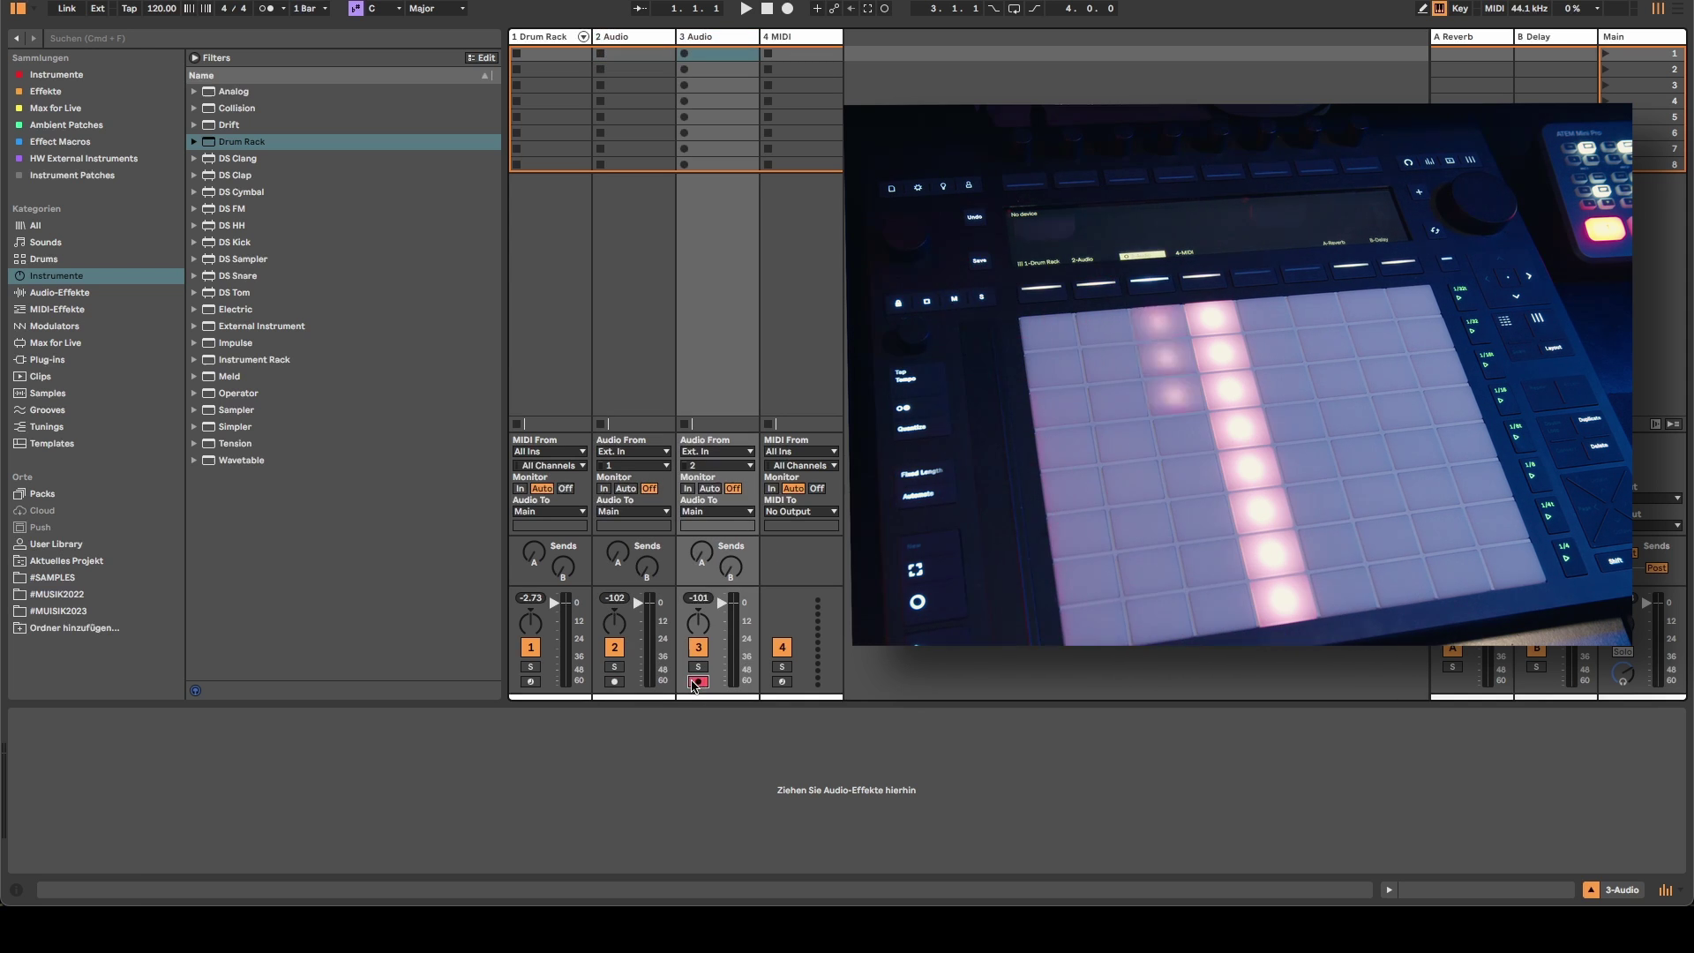
click(698, 682)
click(615, 682)
super+click(698, 682)
click(615, 684)
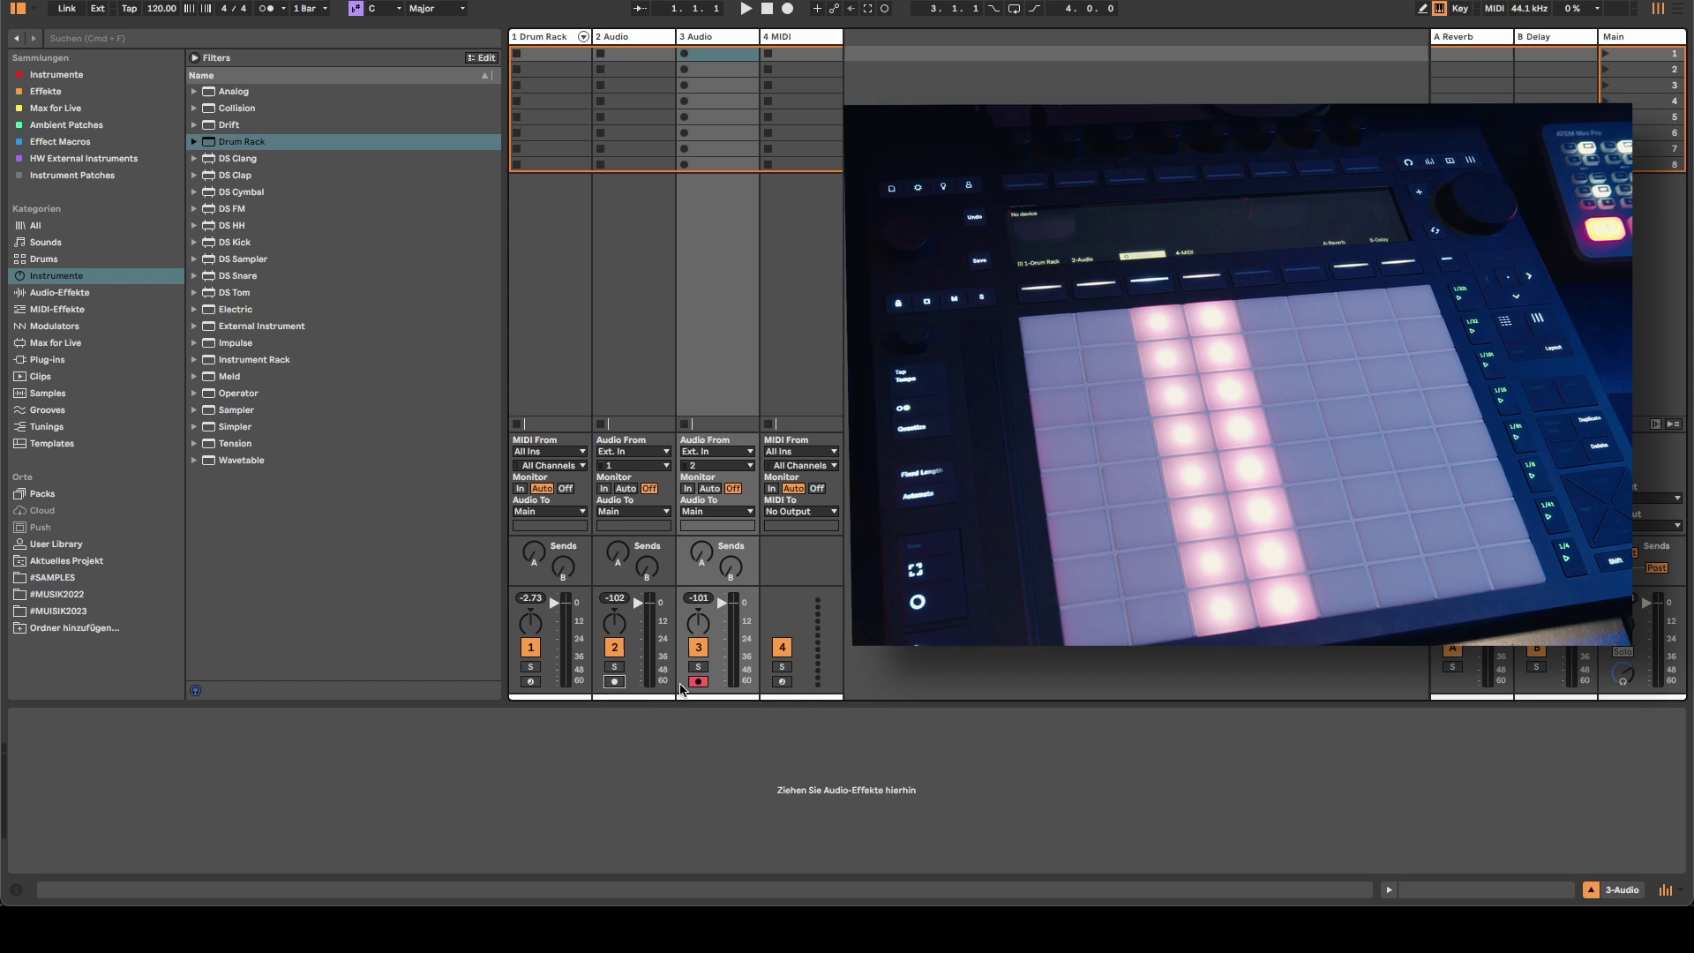
click(697, 681)
click(781, 681)
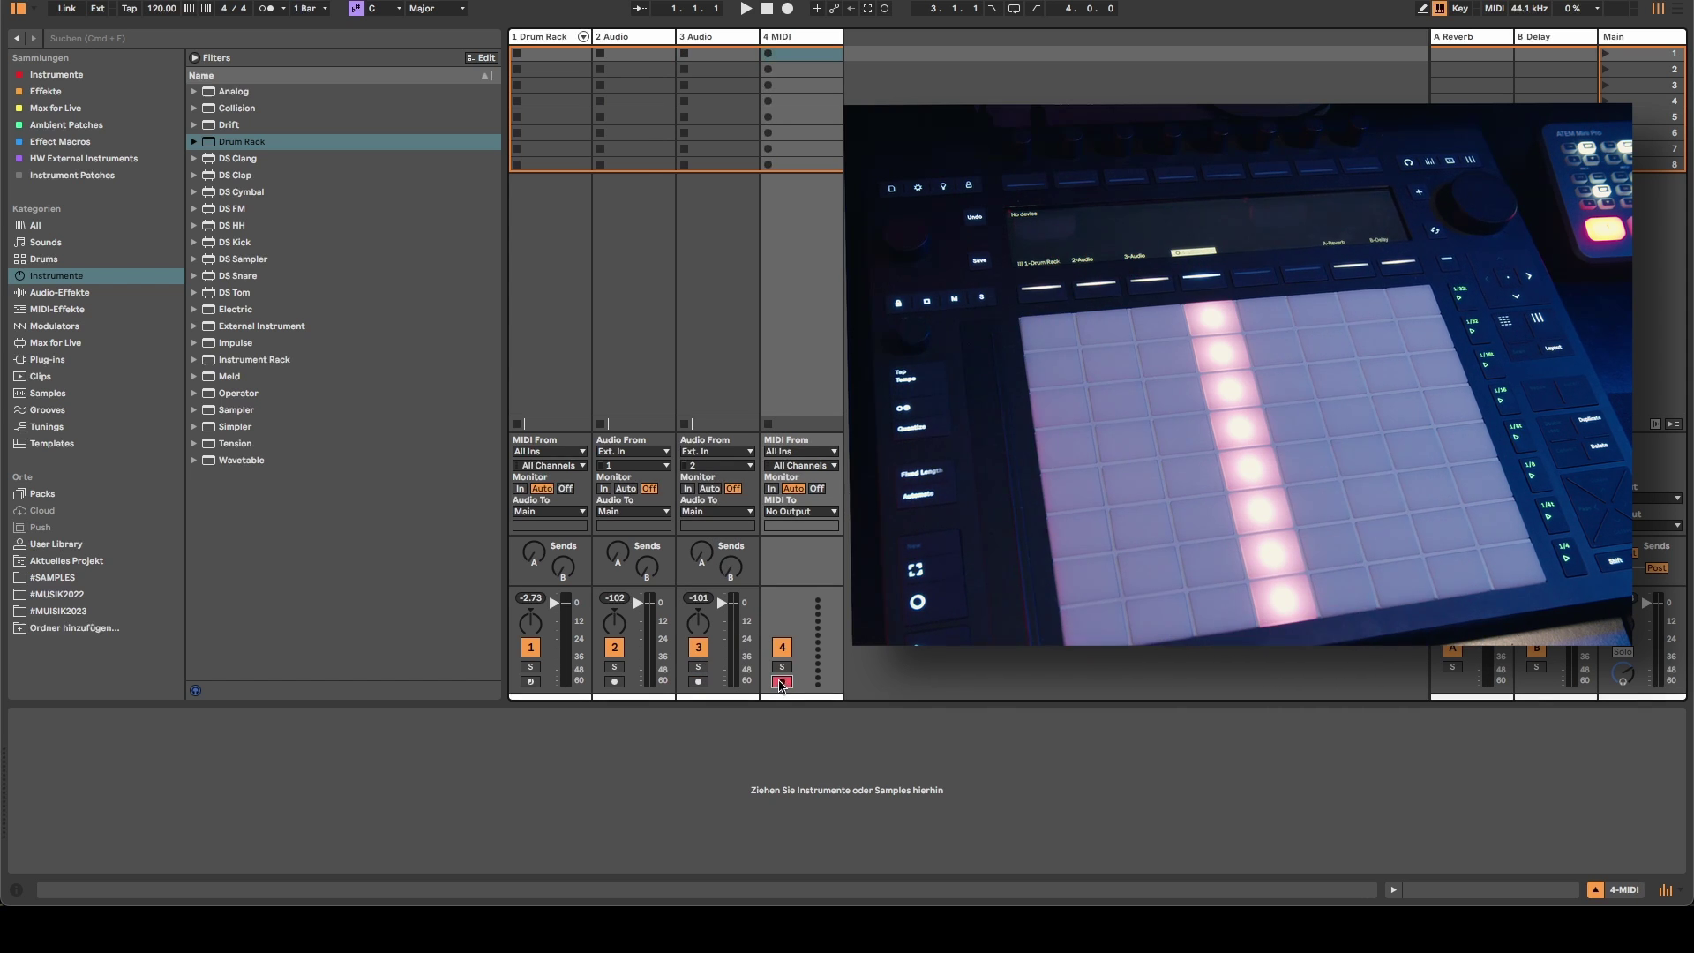
Move the Drum Rack track to second place, between the two audio tracks
click(559, 39)
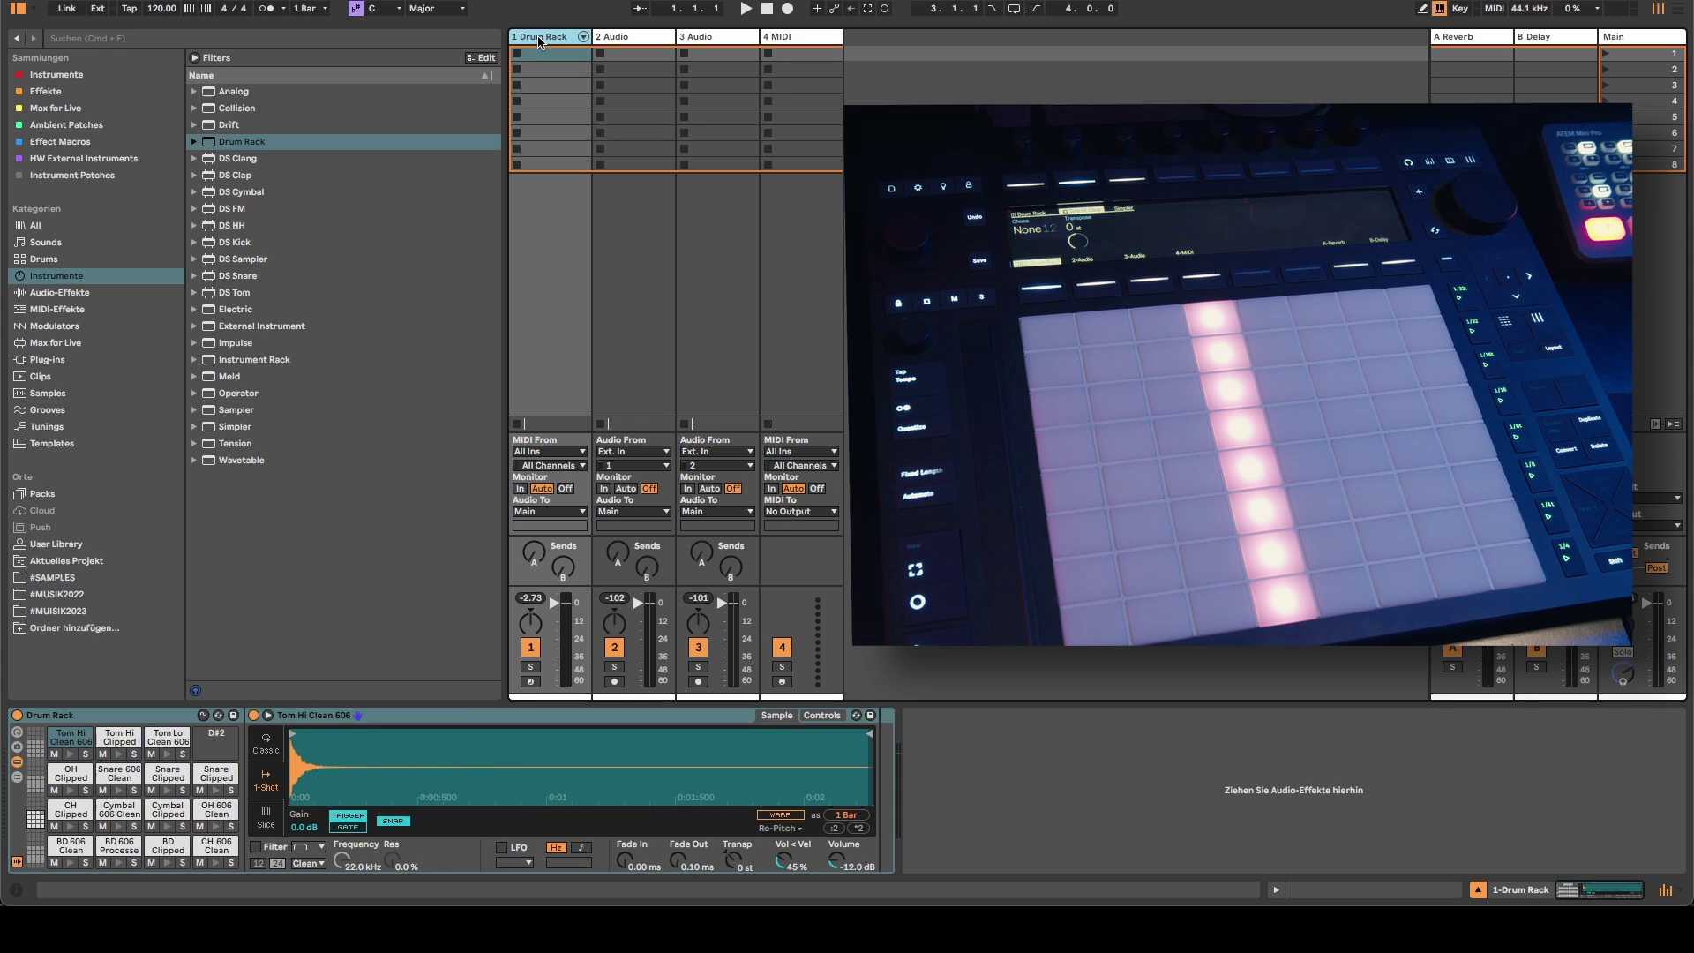
drag(537, 39, 670, 37)
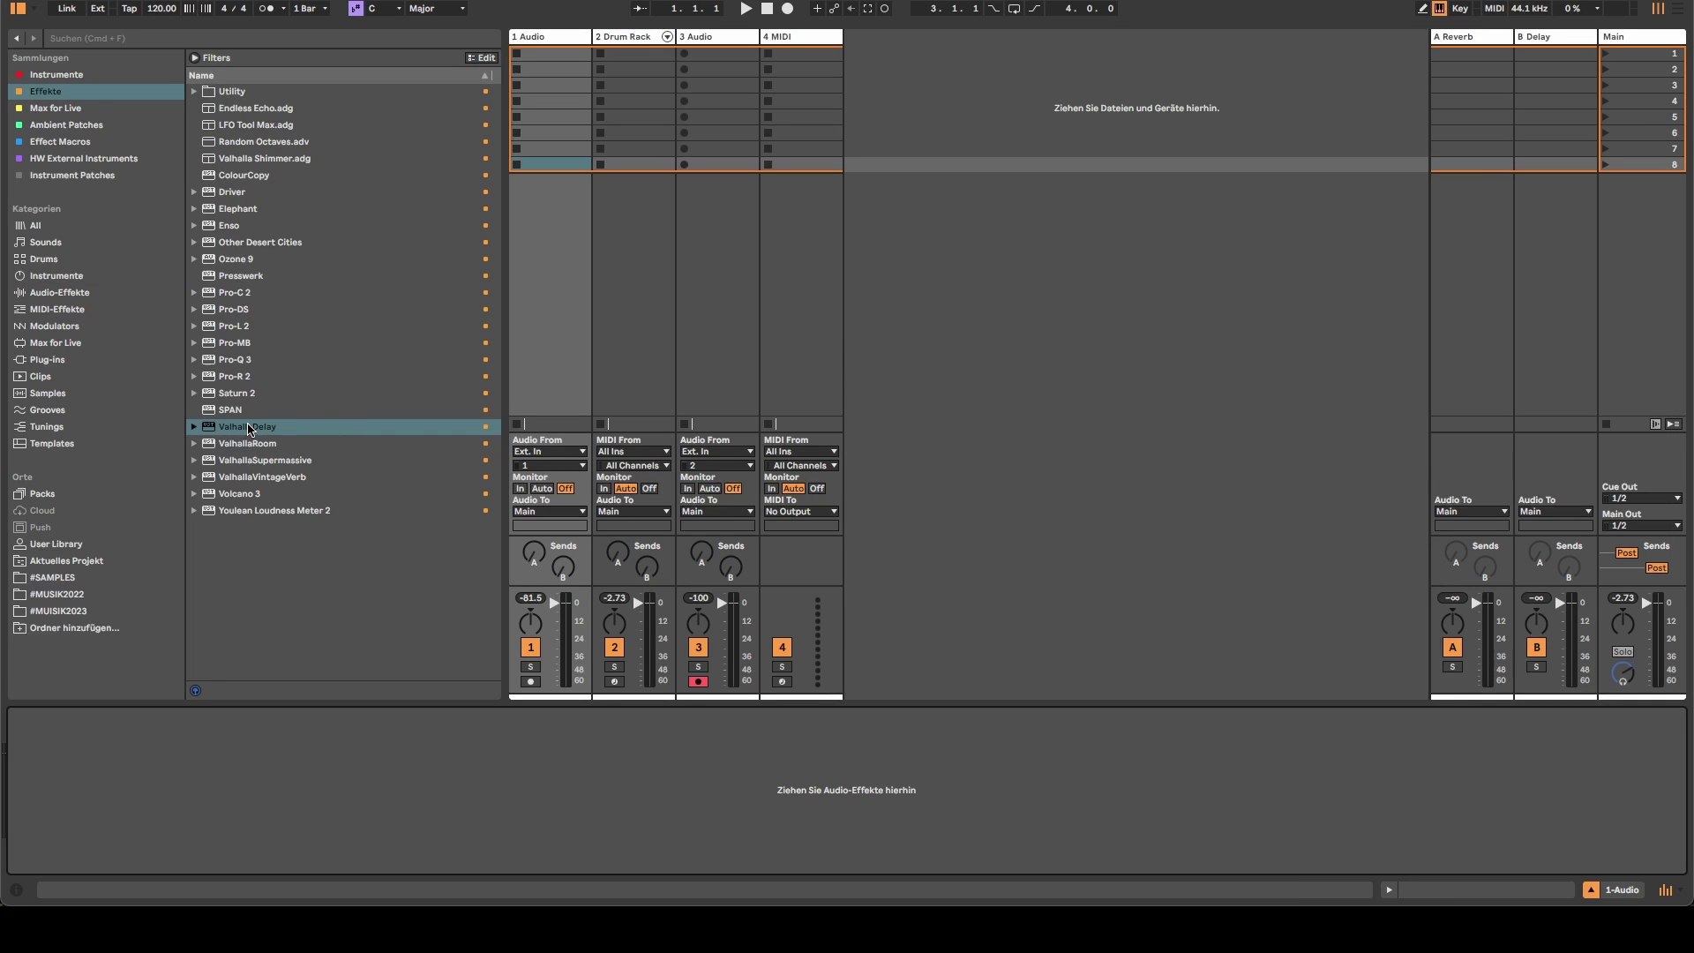
Insert ValhallaDelay on the 1 Audio track and set its delay to Note sync at 1/8
double_click(249, 429)
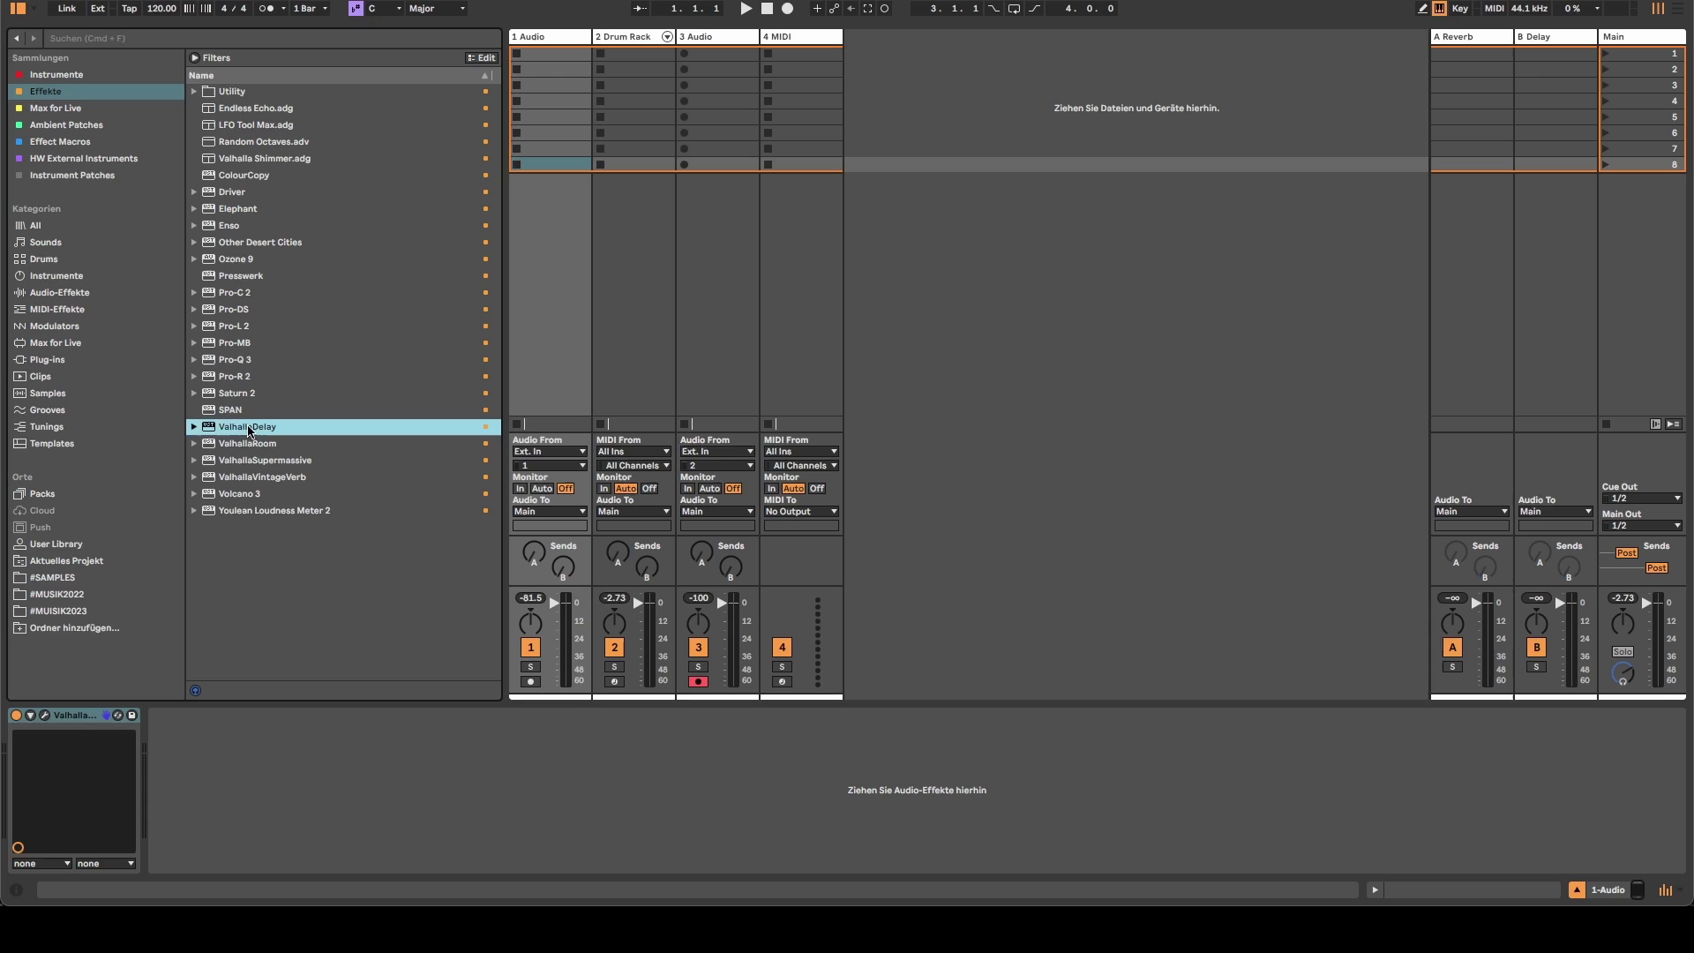
click(44, 716)
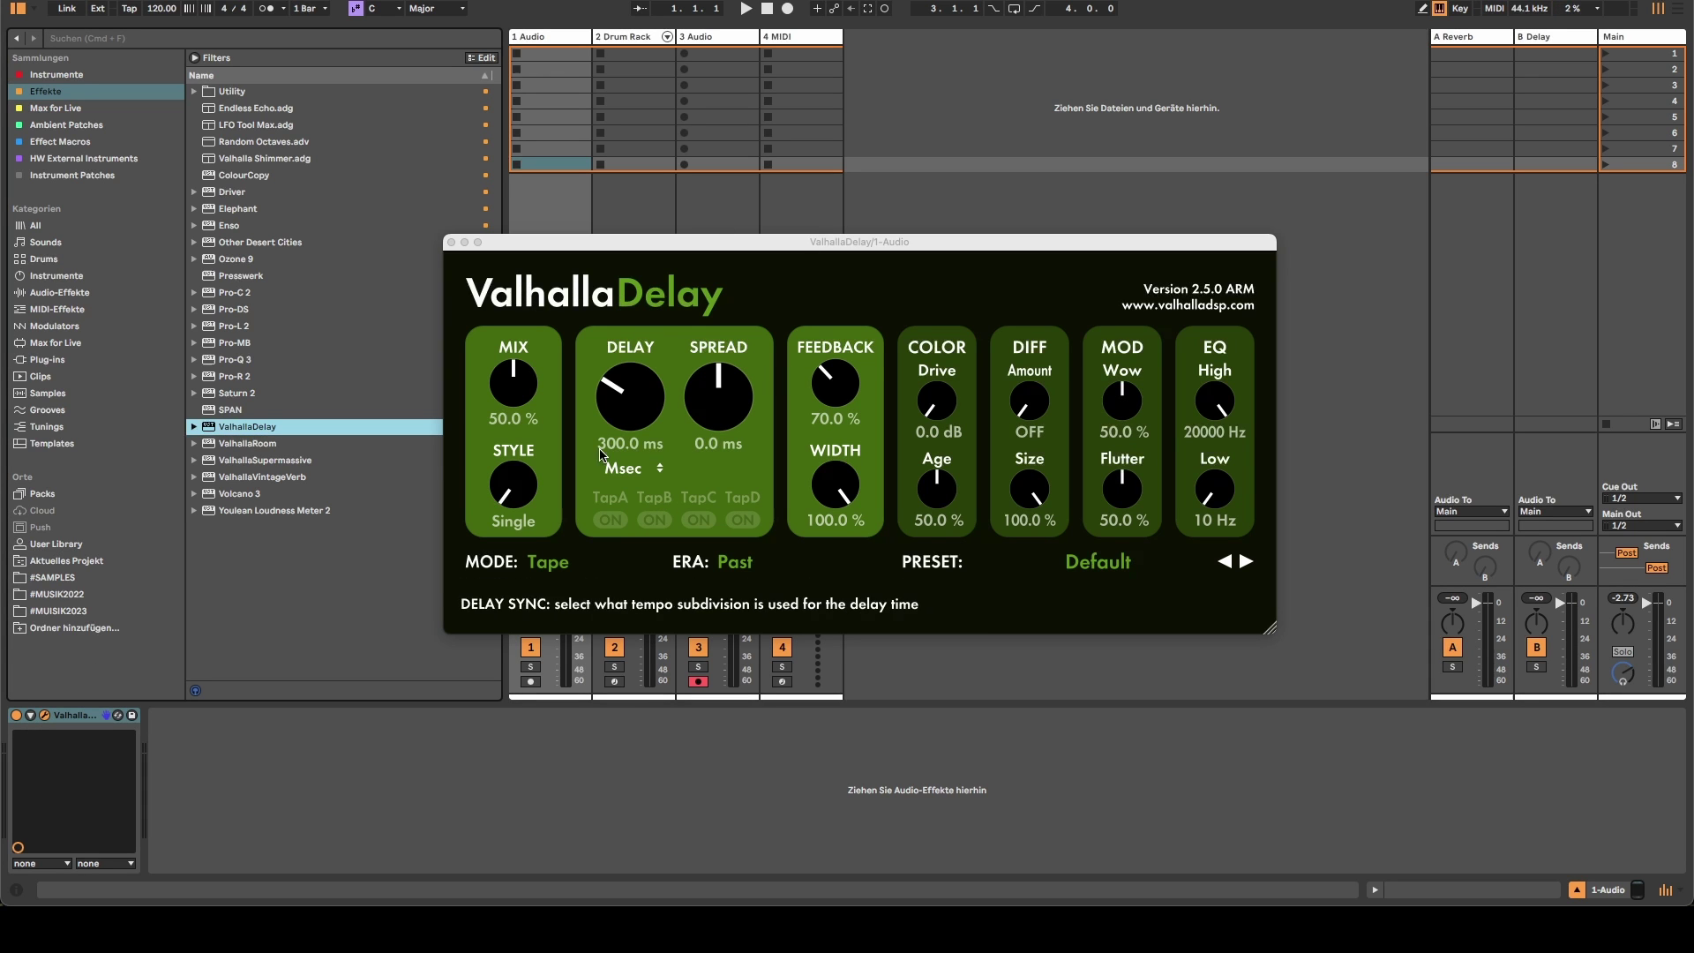
click(634, 469)
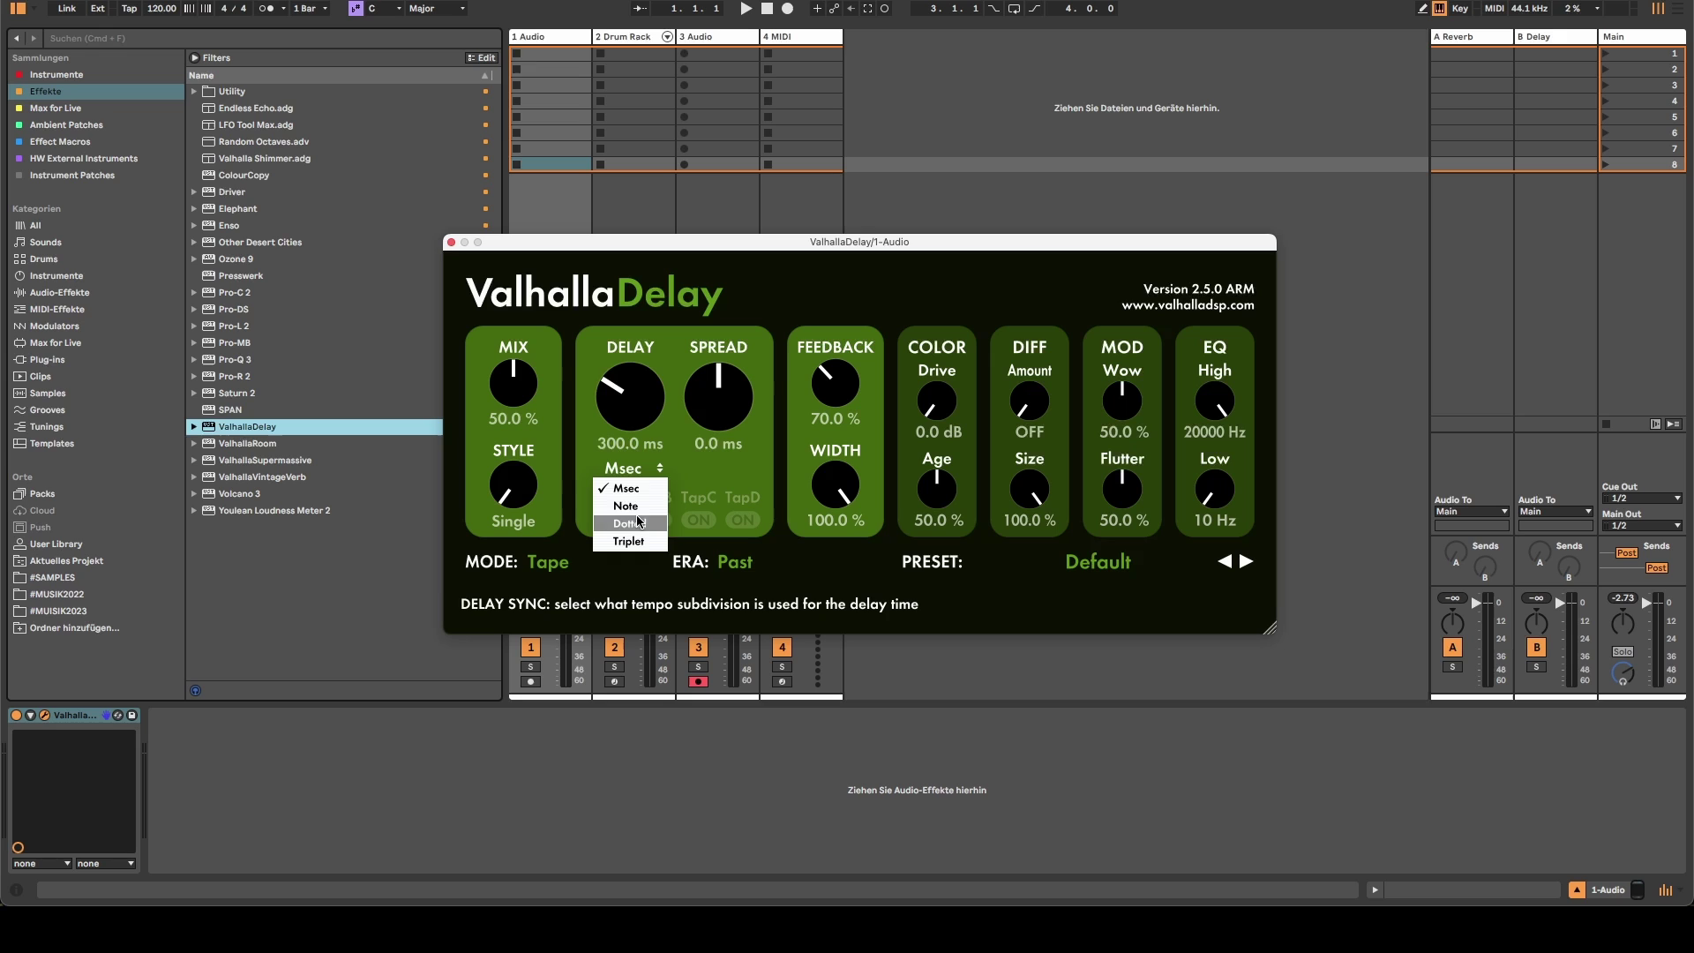
click(628, 505)
drag(630, 388, 645, 355)
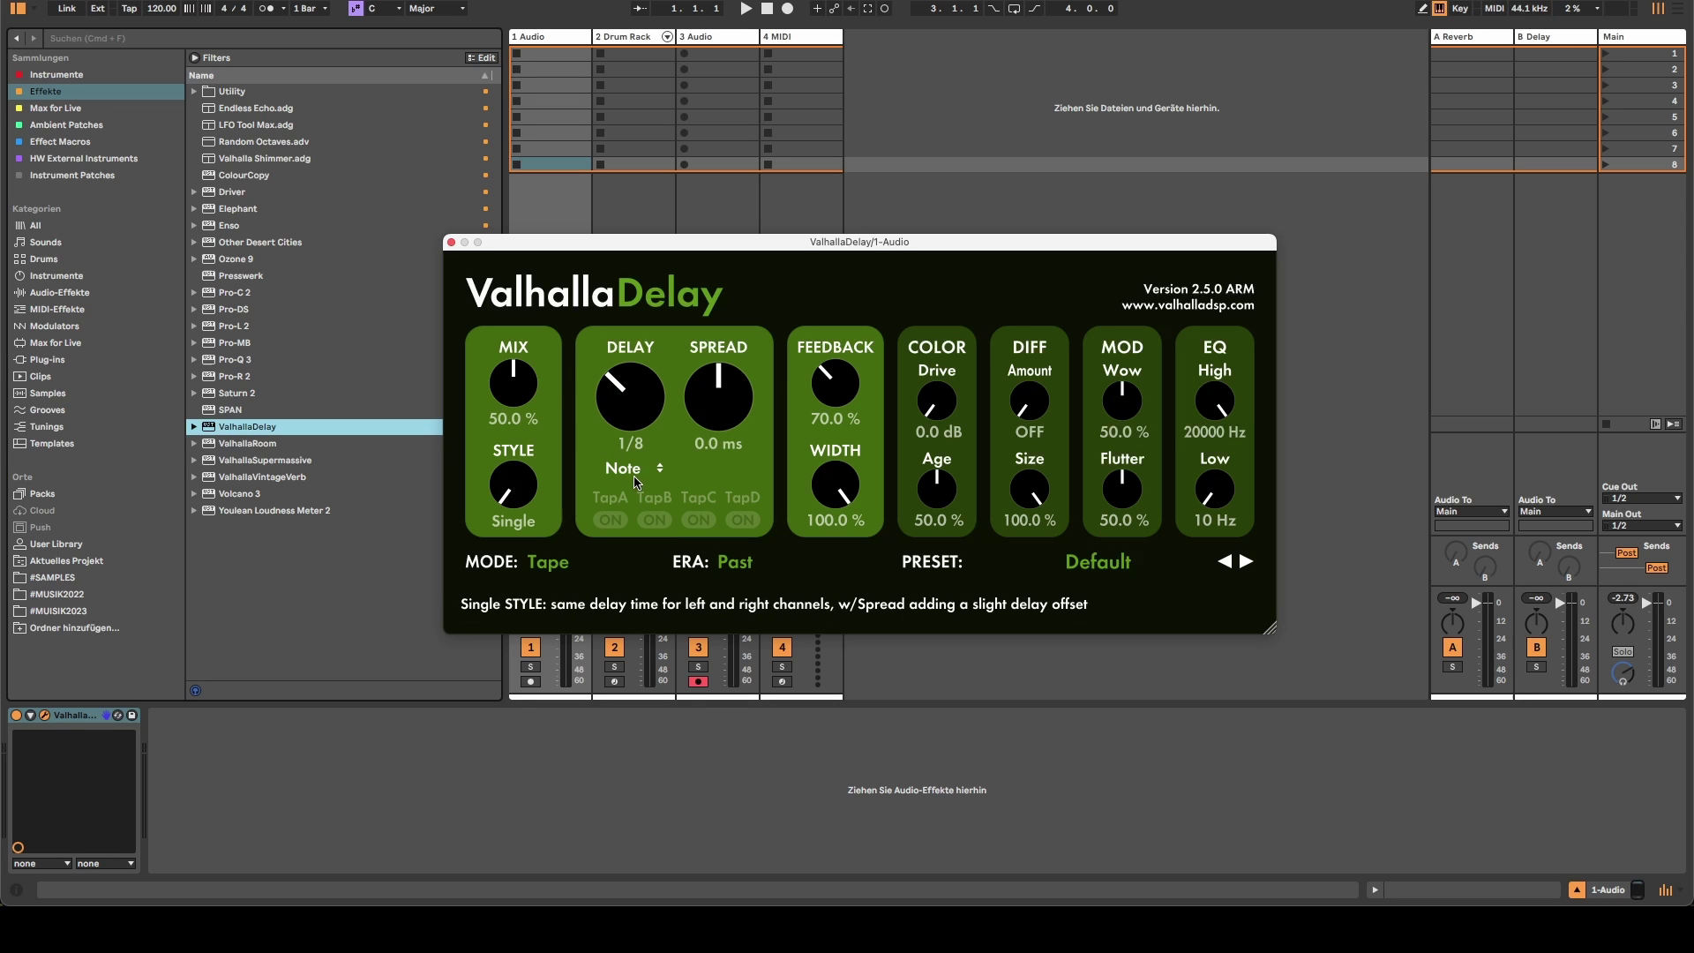
Save the current ValhallaDelay settings as the default configuration, overwriting the existing one
right_click(80, 719)
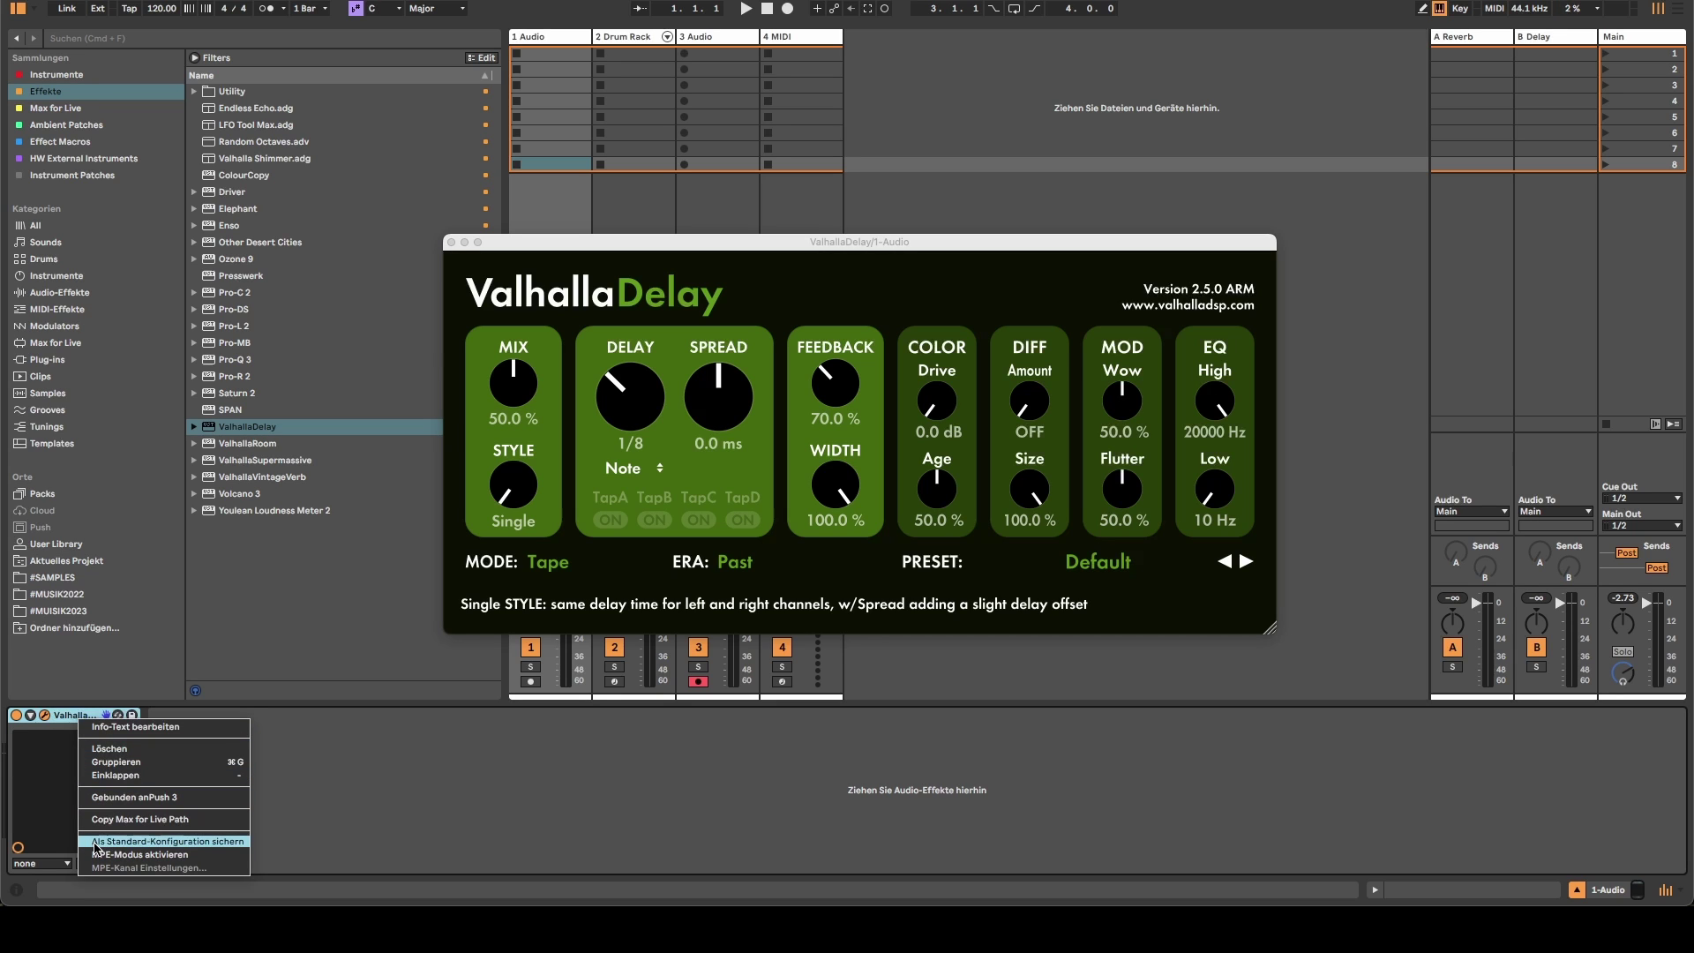
click(167, 840)
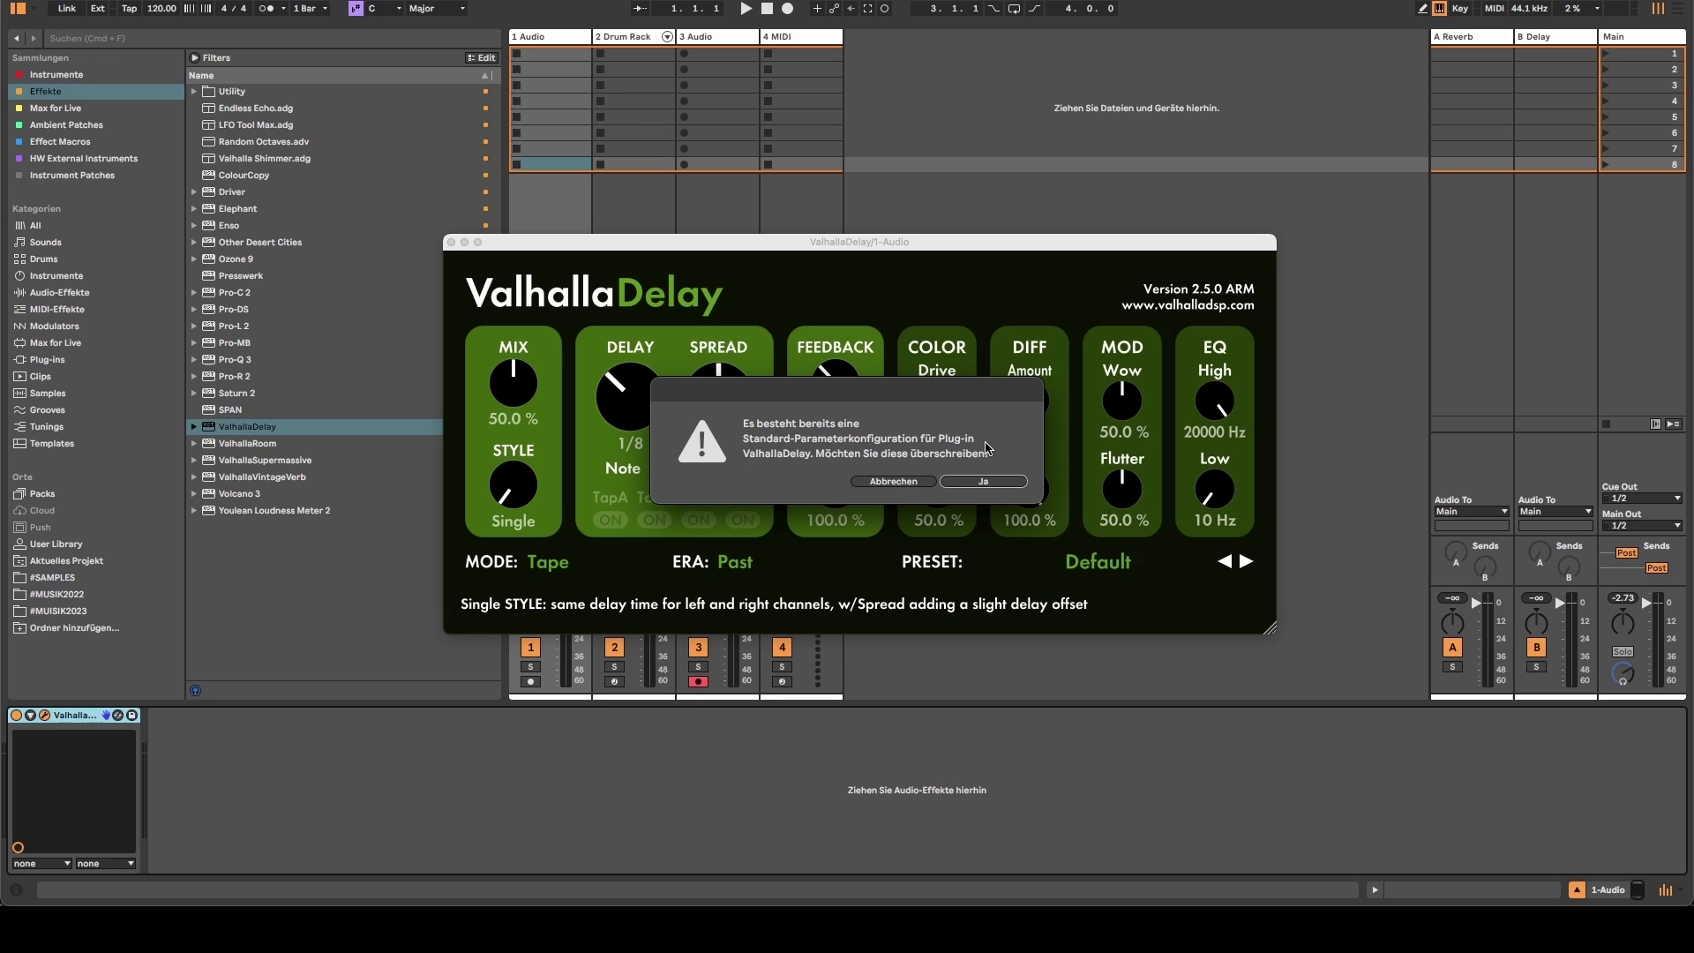
click(982, 481)
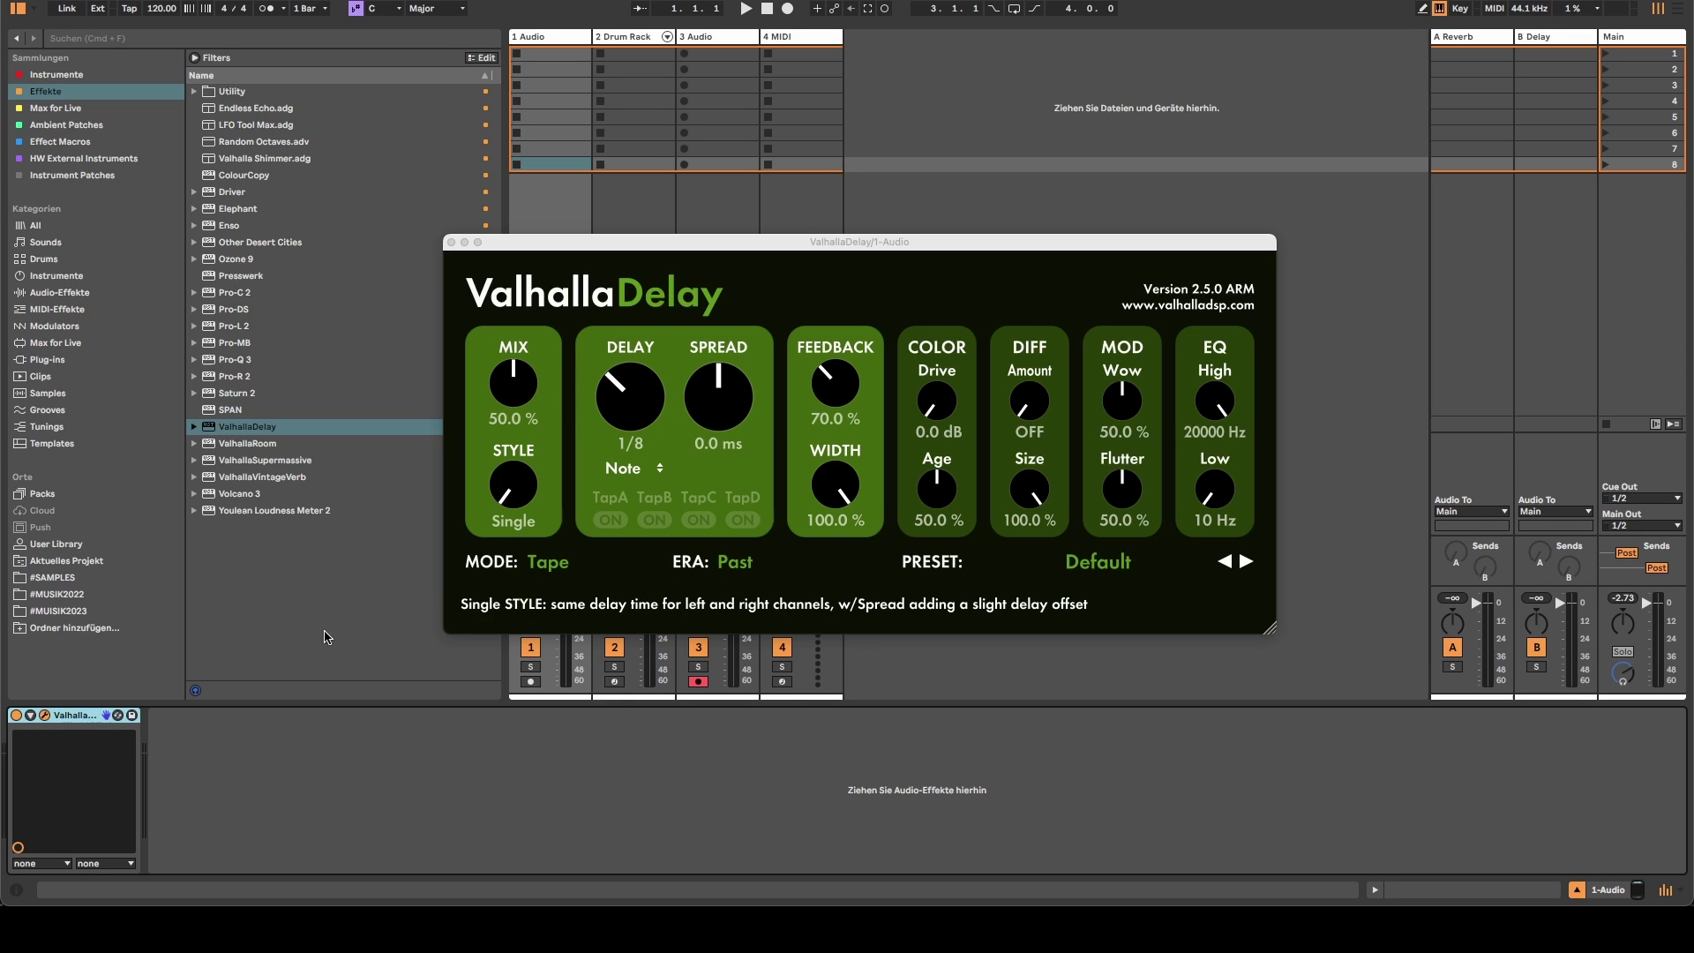
Delete ValhallaDelay from the 1 Audio track and load a fresh instance to check its default settings
click(91, 716)
key(BackSpace)
double_click(270, 429)
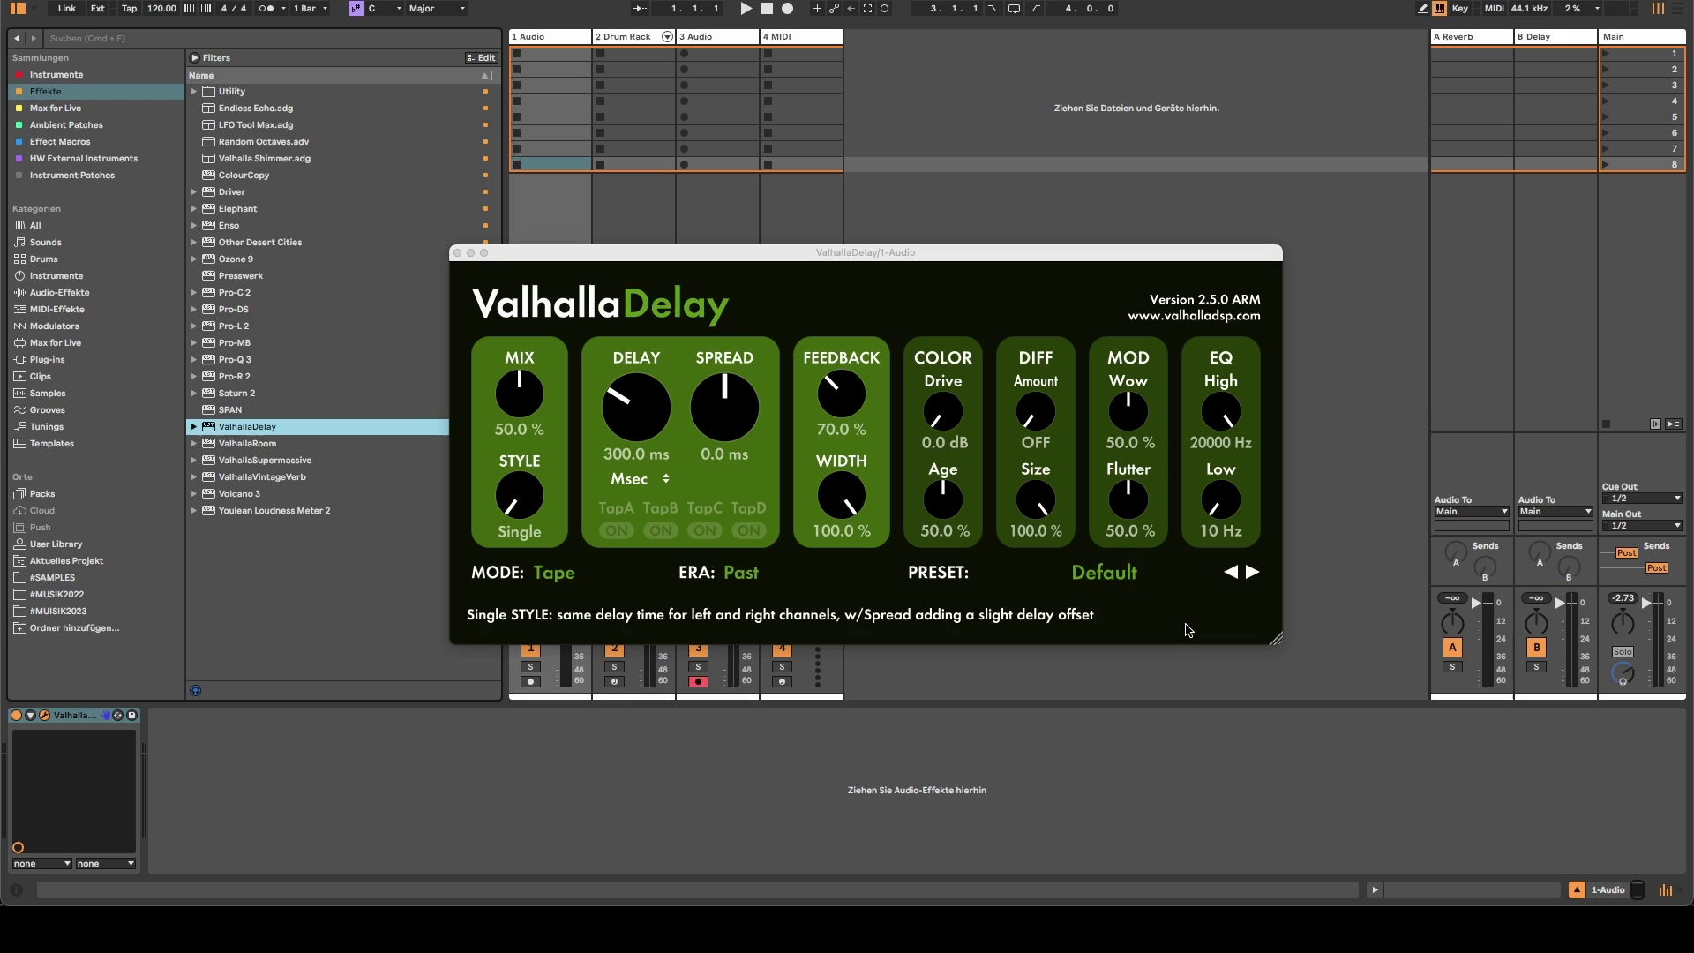
click(91, 716)
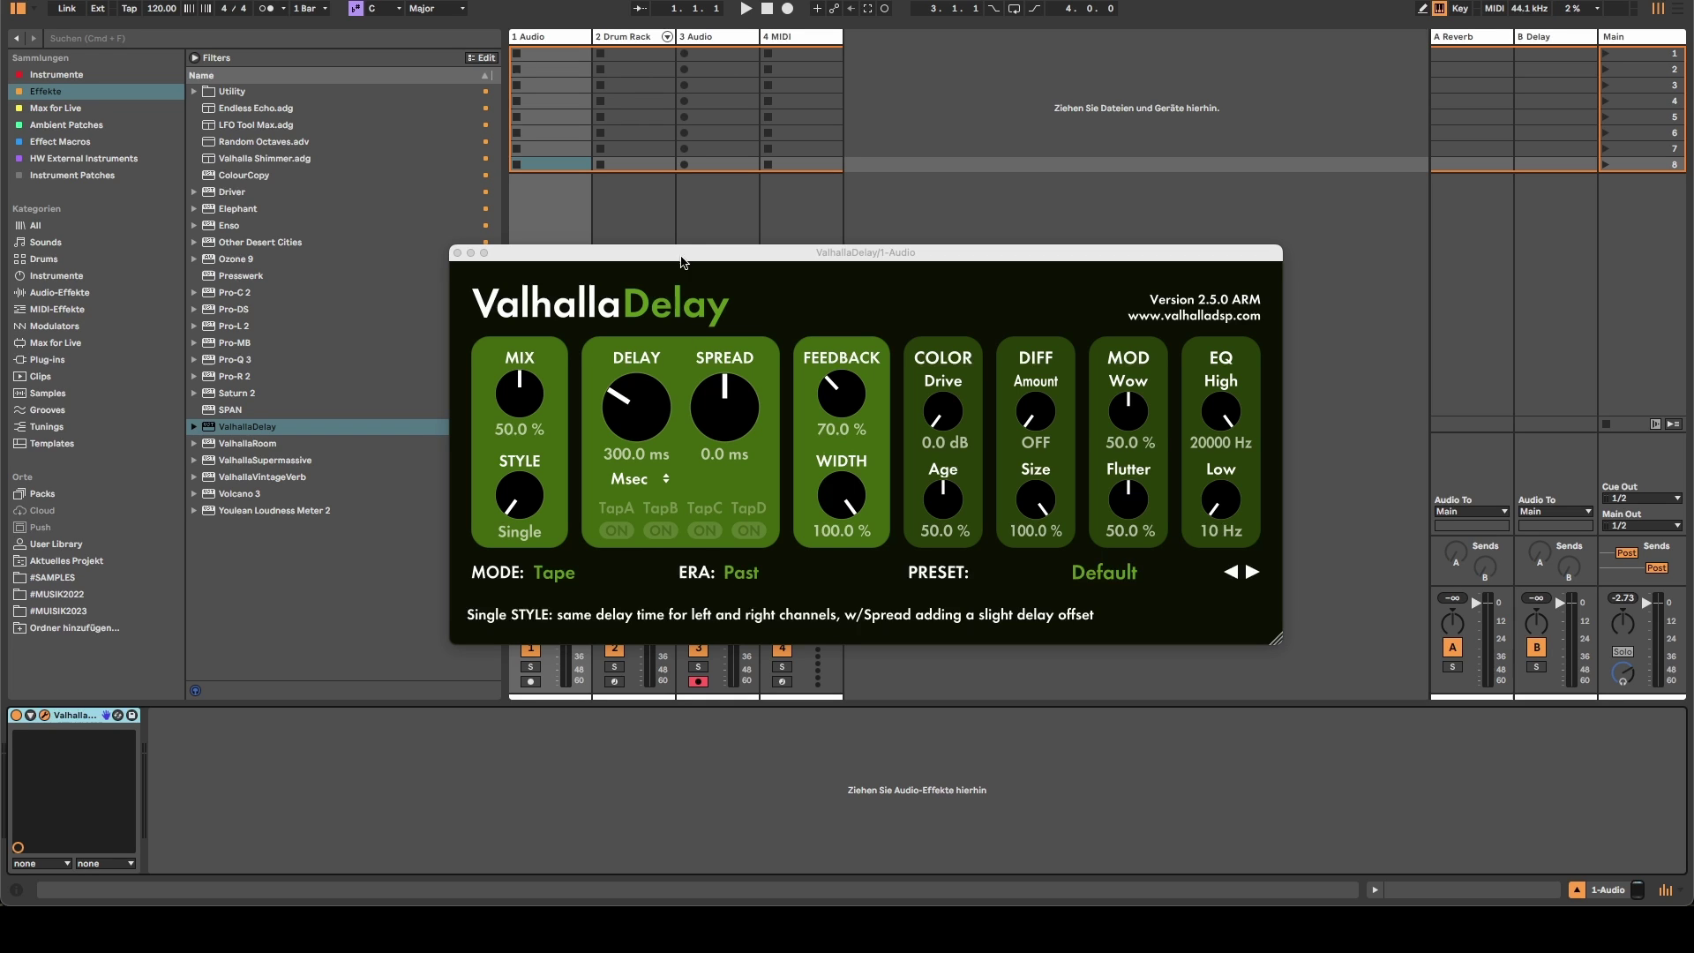
drag(680, 262, 685, 254)
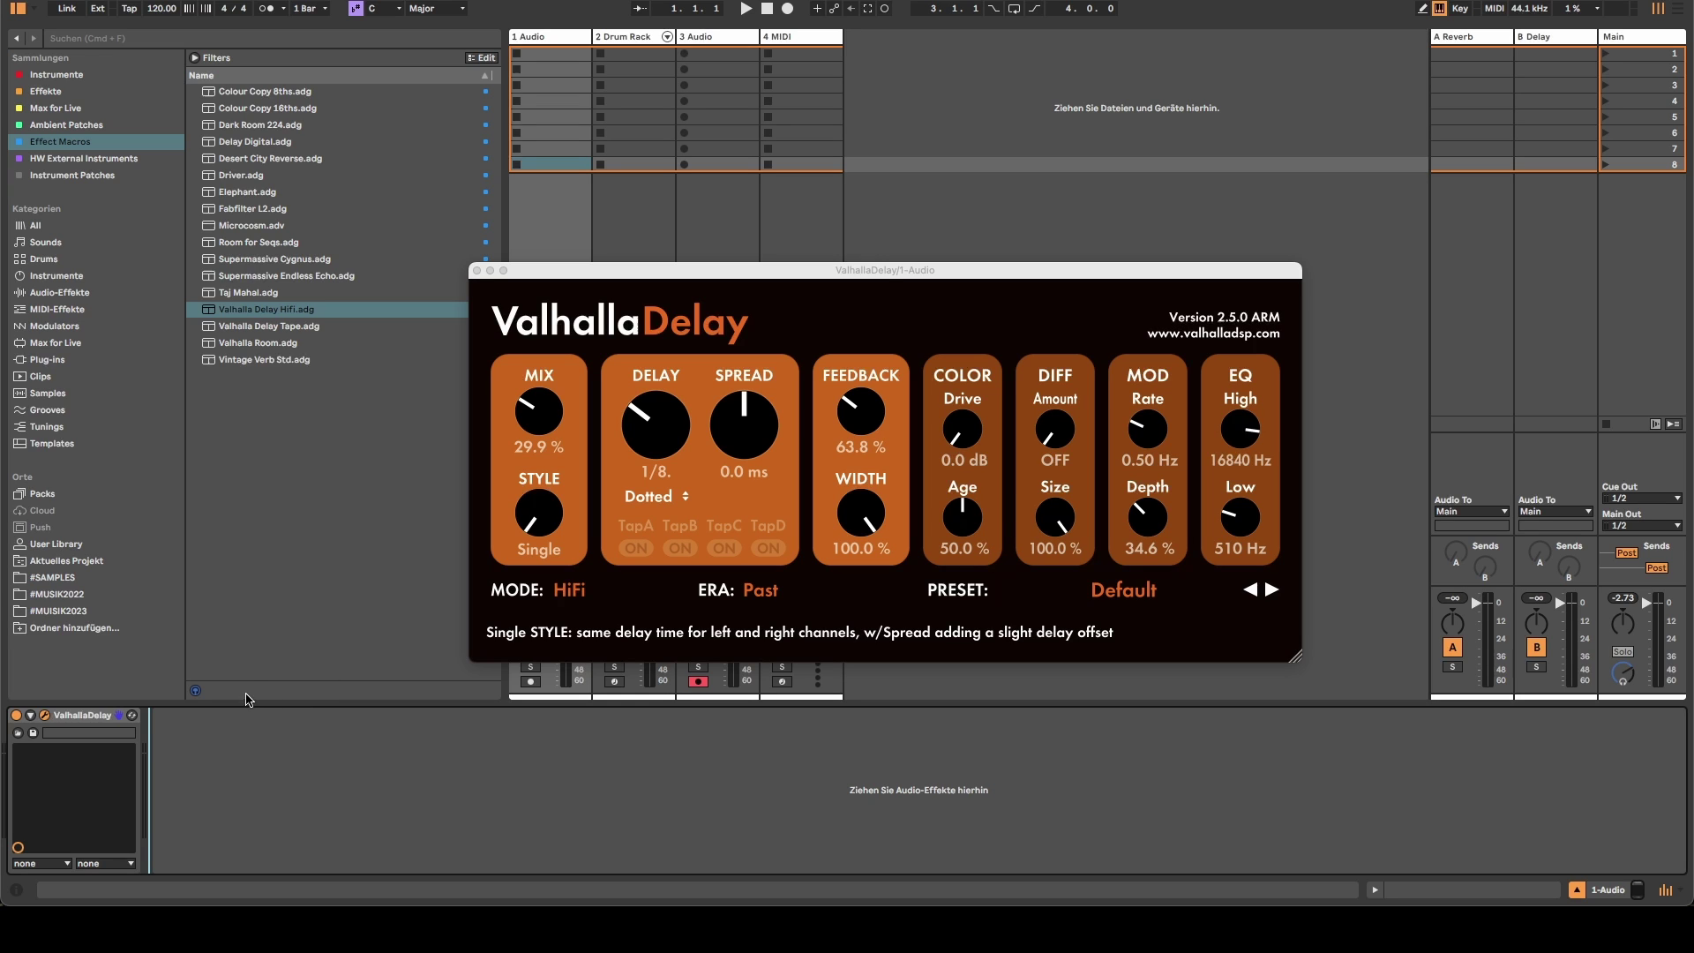
Group the HiFi-mode ValhallaDelay into an Audio Effect Rack and show the rack's macro controls
right_click(91, 722)
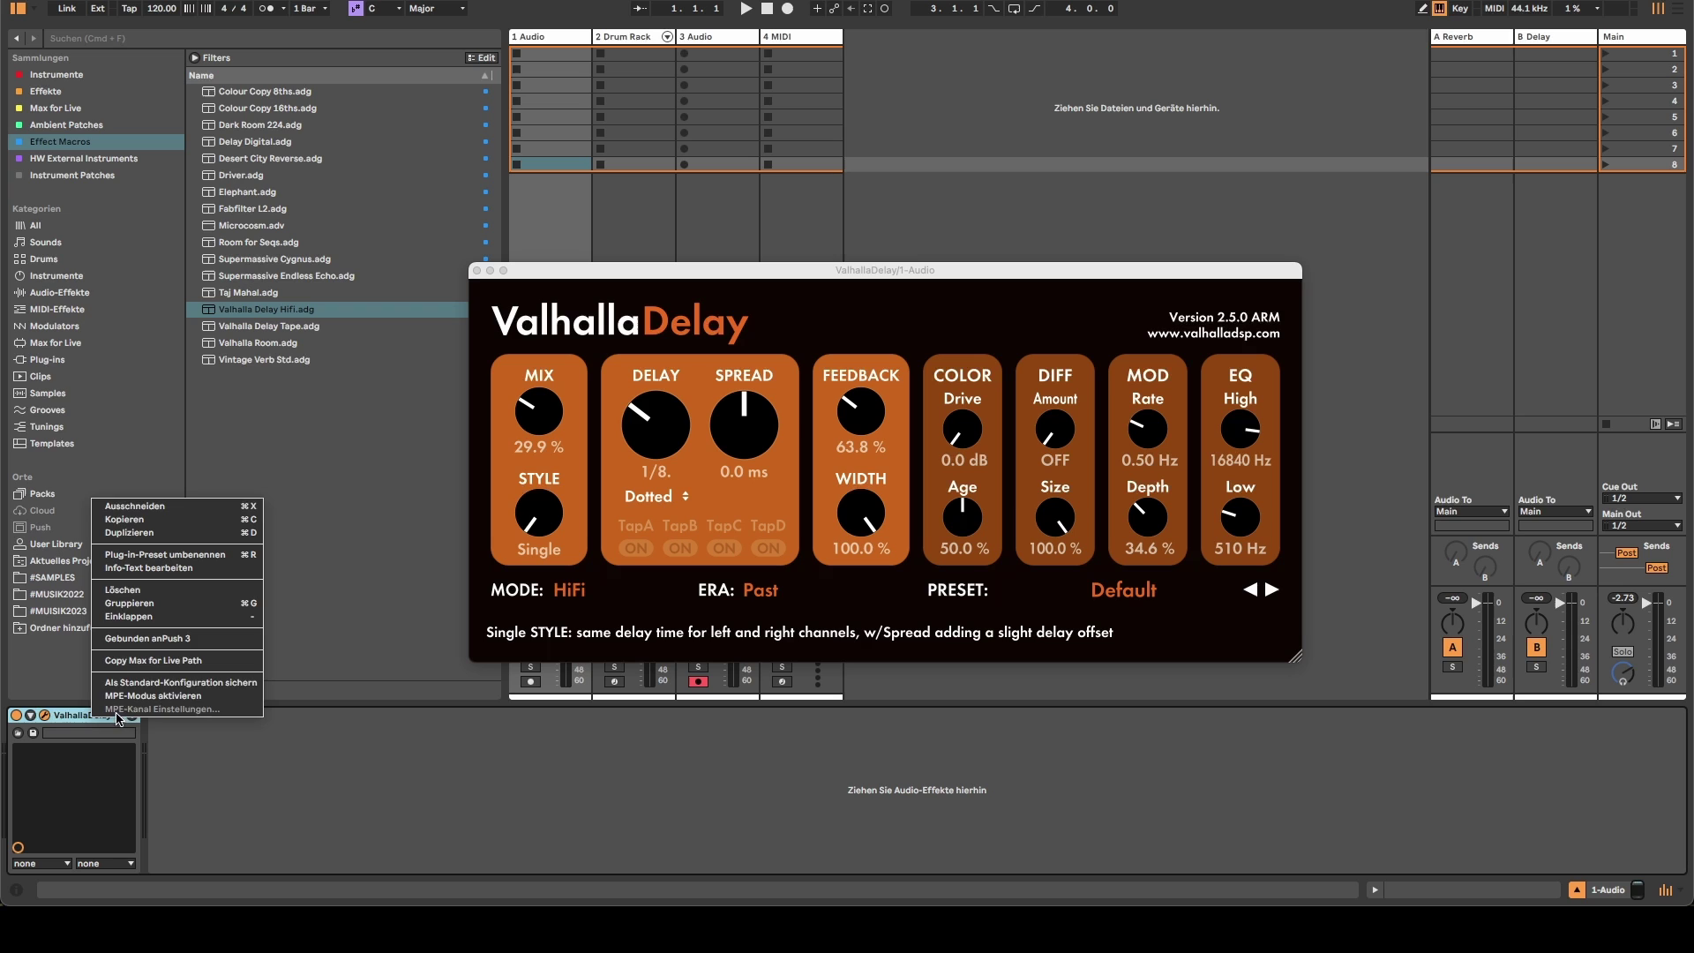
click(129, 603)
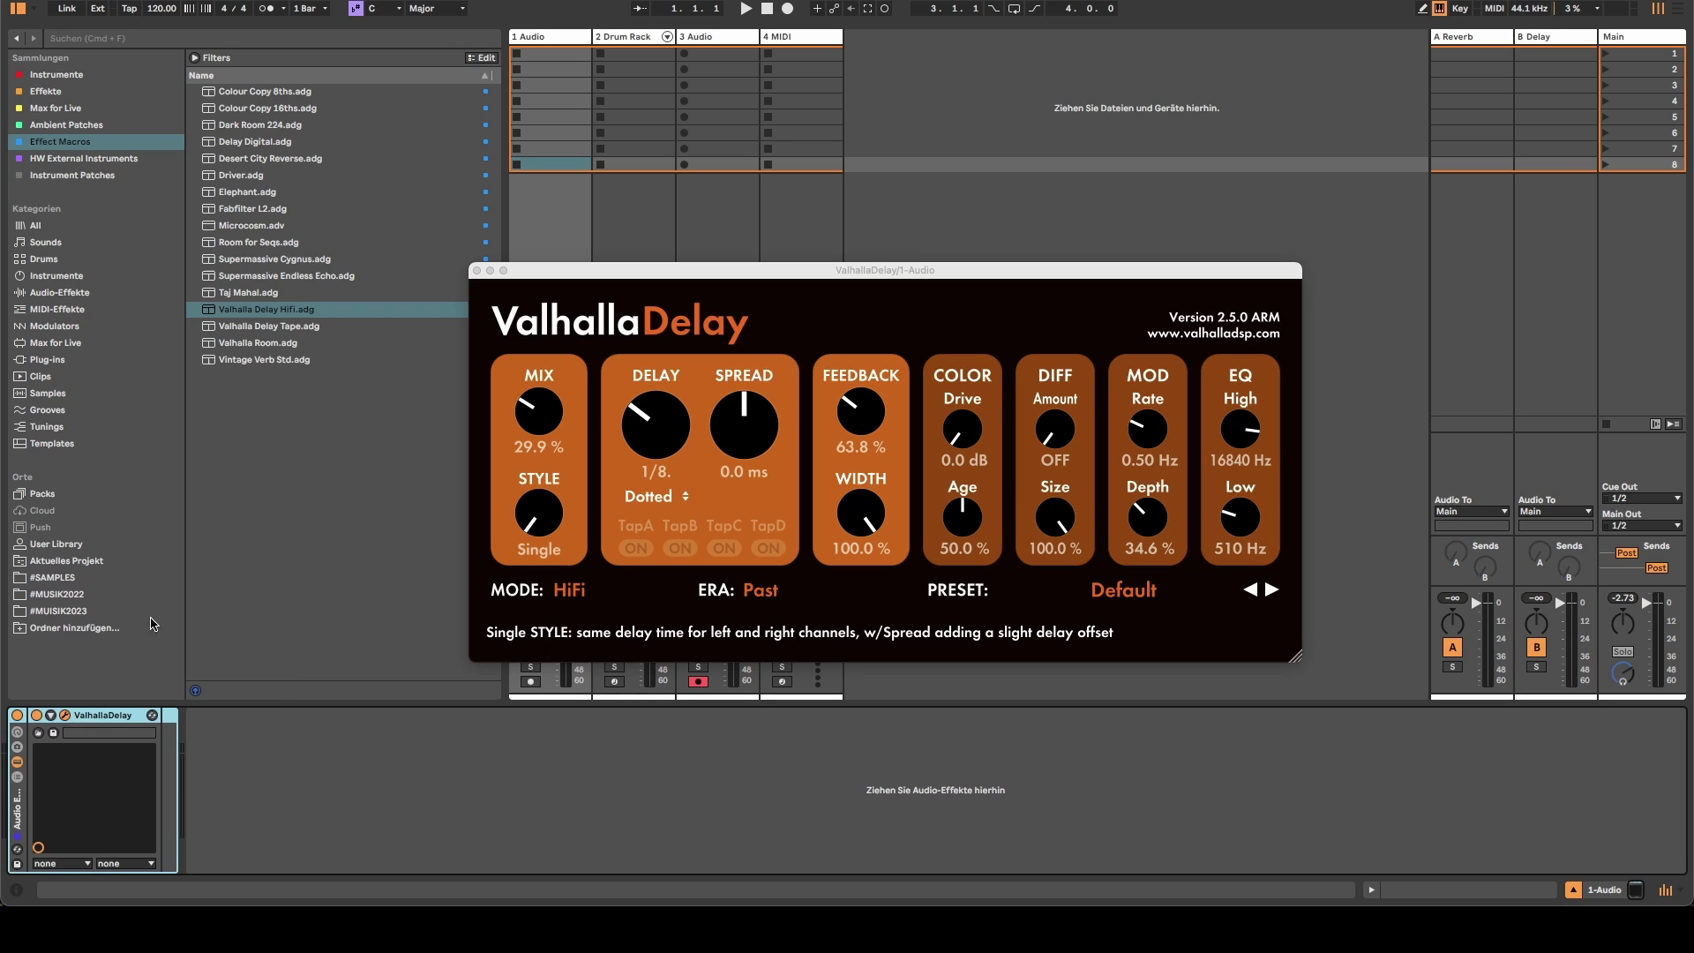
click(18, 732)
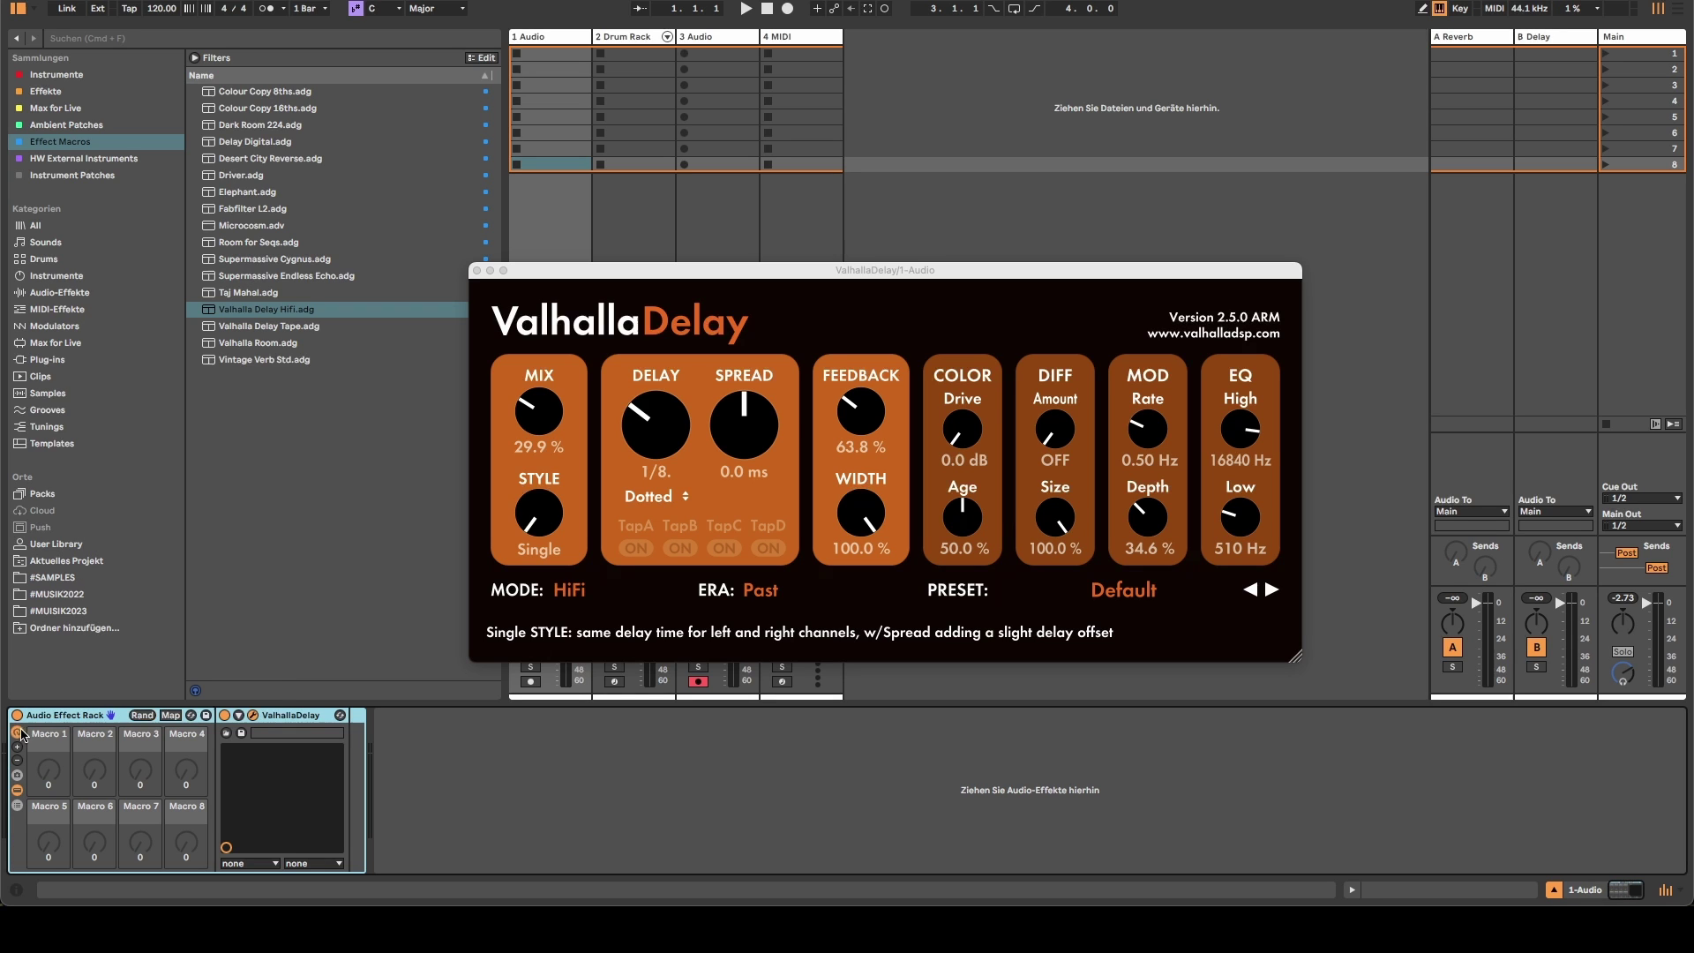
Unfold the ValhallaDelay parameters in the rack and map Mix to Macro 1
click(240, 716)
right_click(403, 742)
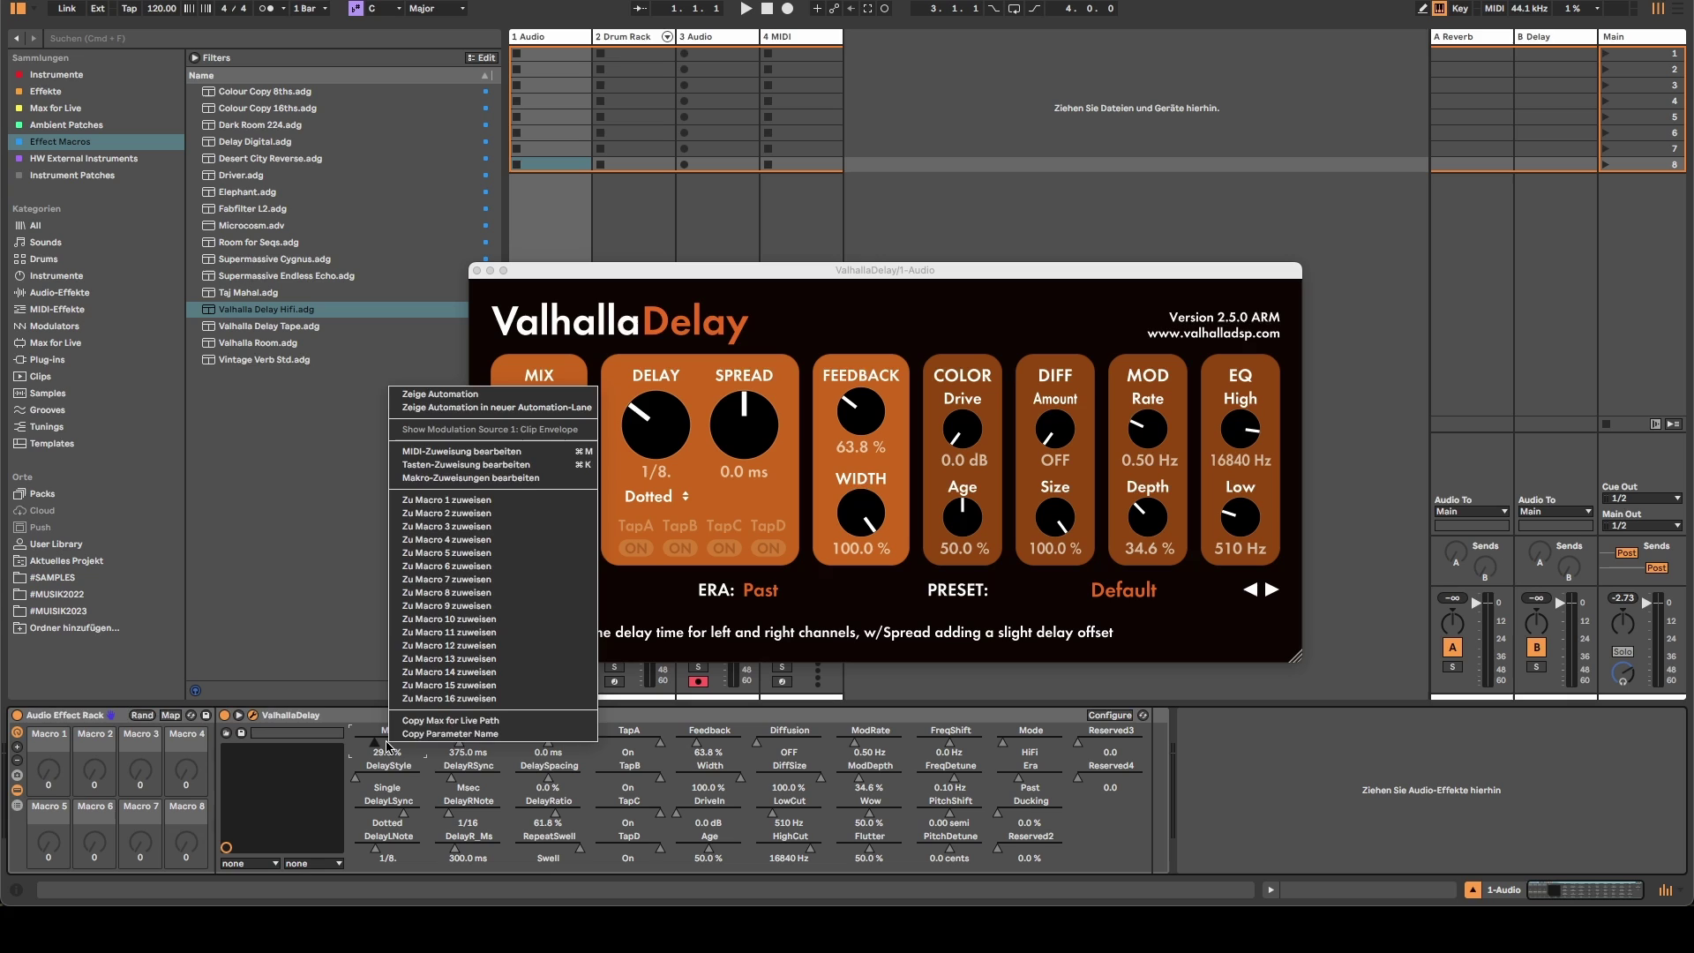
click(454, 520)
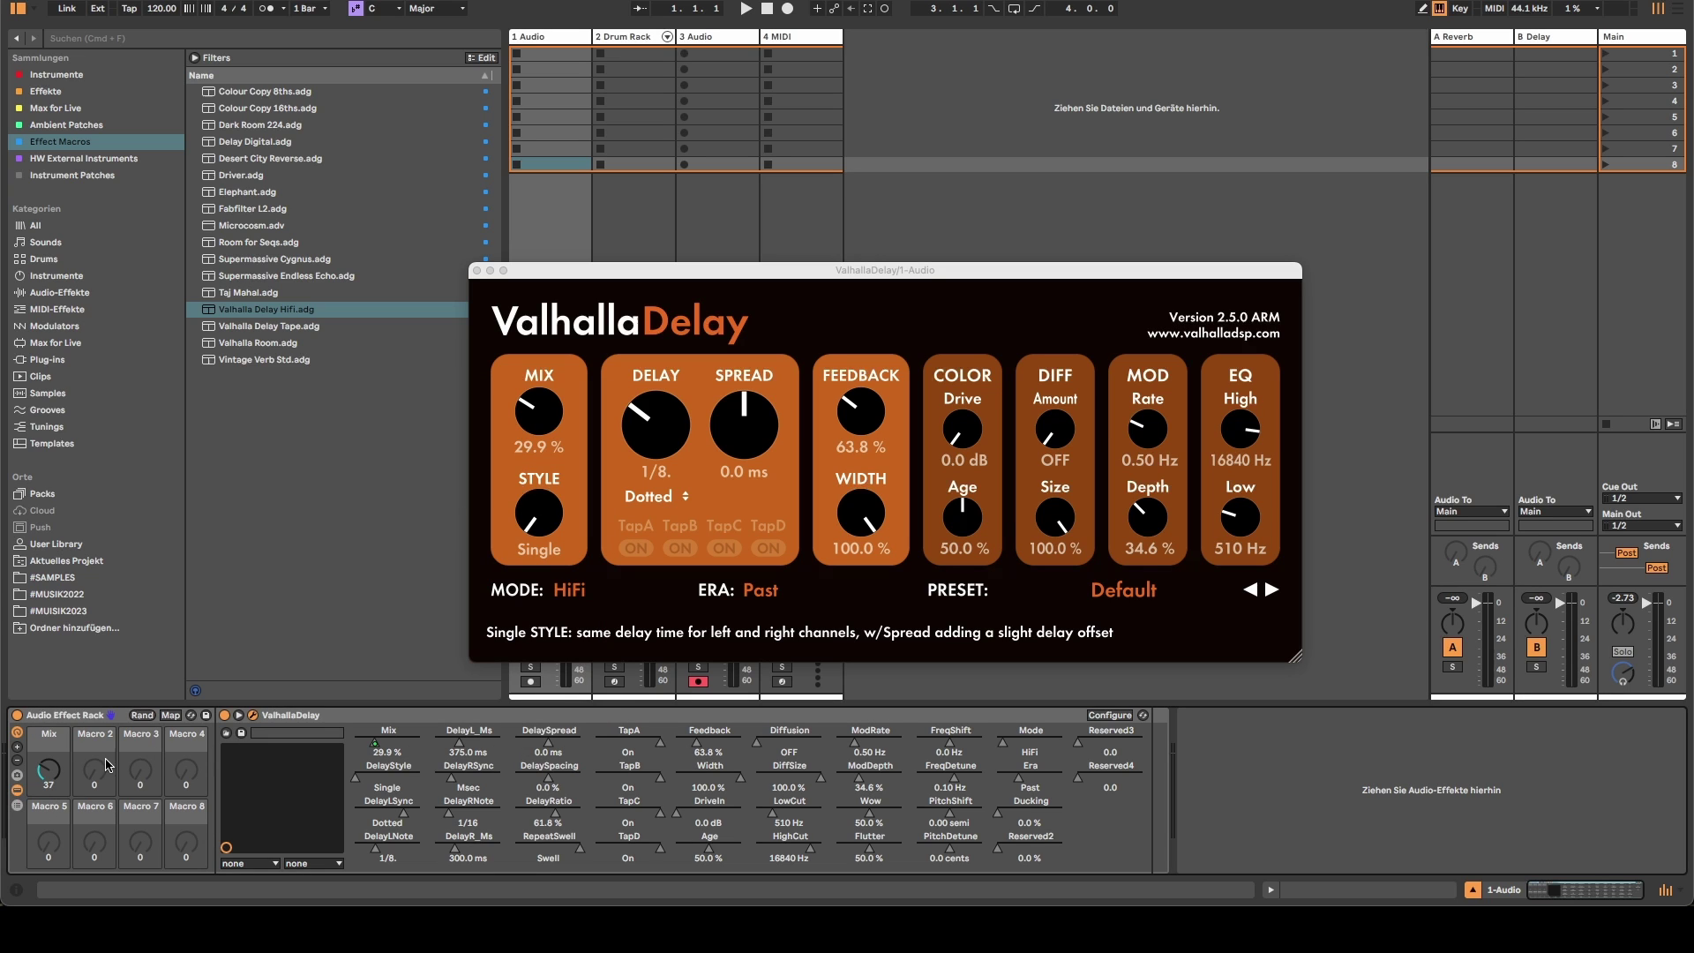
Replace the Audio Effect Rack on 1 Audio with the saved Valhalla Delay Hifi.adg rack and open its plug-in window
click(120, 726)
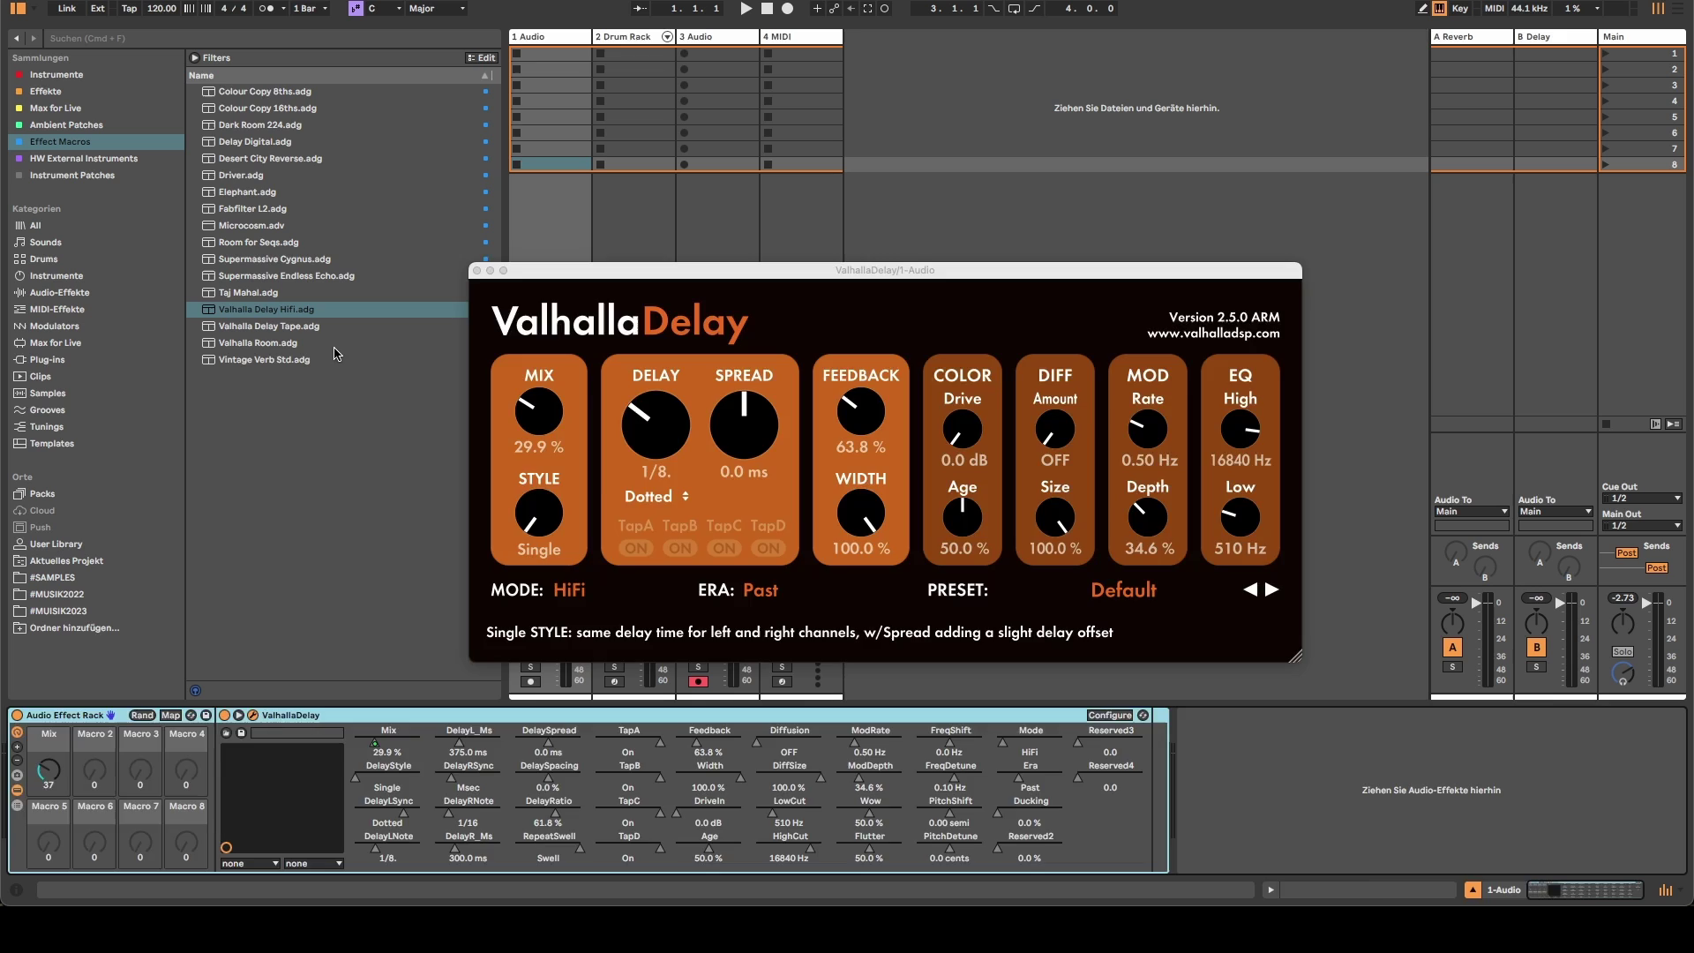
key(Delete)
double_click(280, 310)
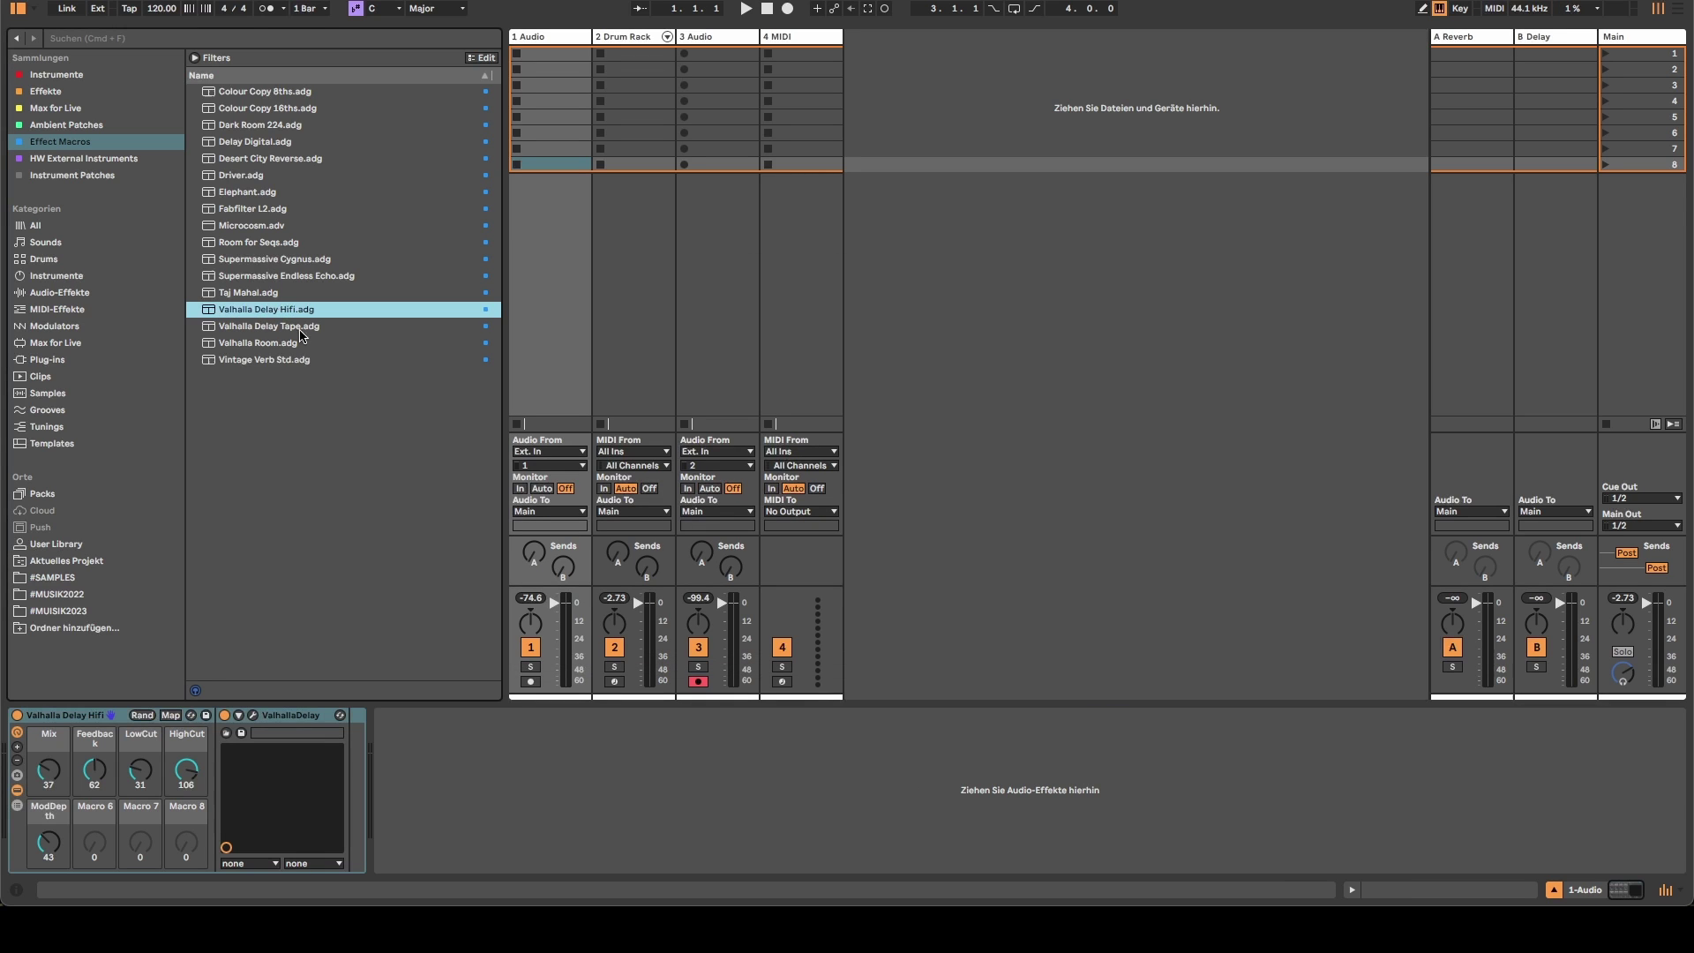
click(253, 717)
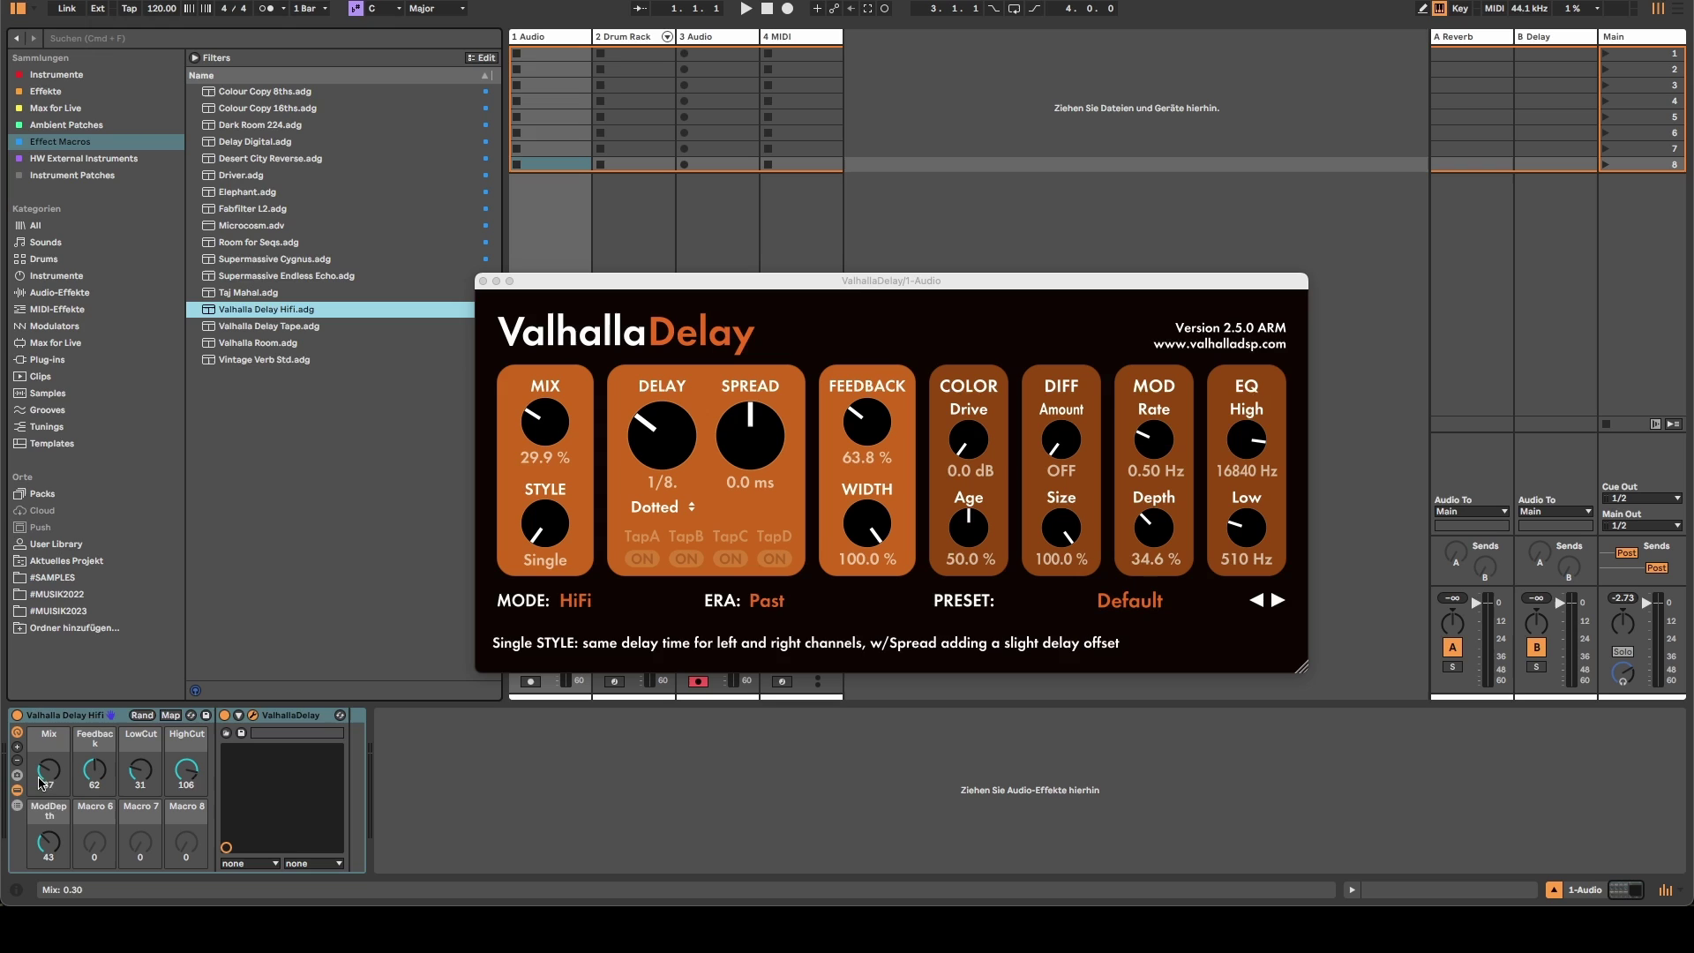
Set the Valhalla Delay Hifi rack's Mix macro to 36 and sweep Feedback in the plug-in window up to 162.6% and down to 0%
drag(48, 773, 66, 780)
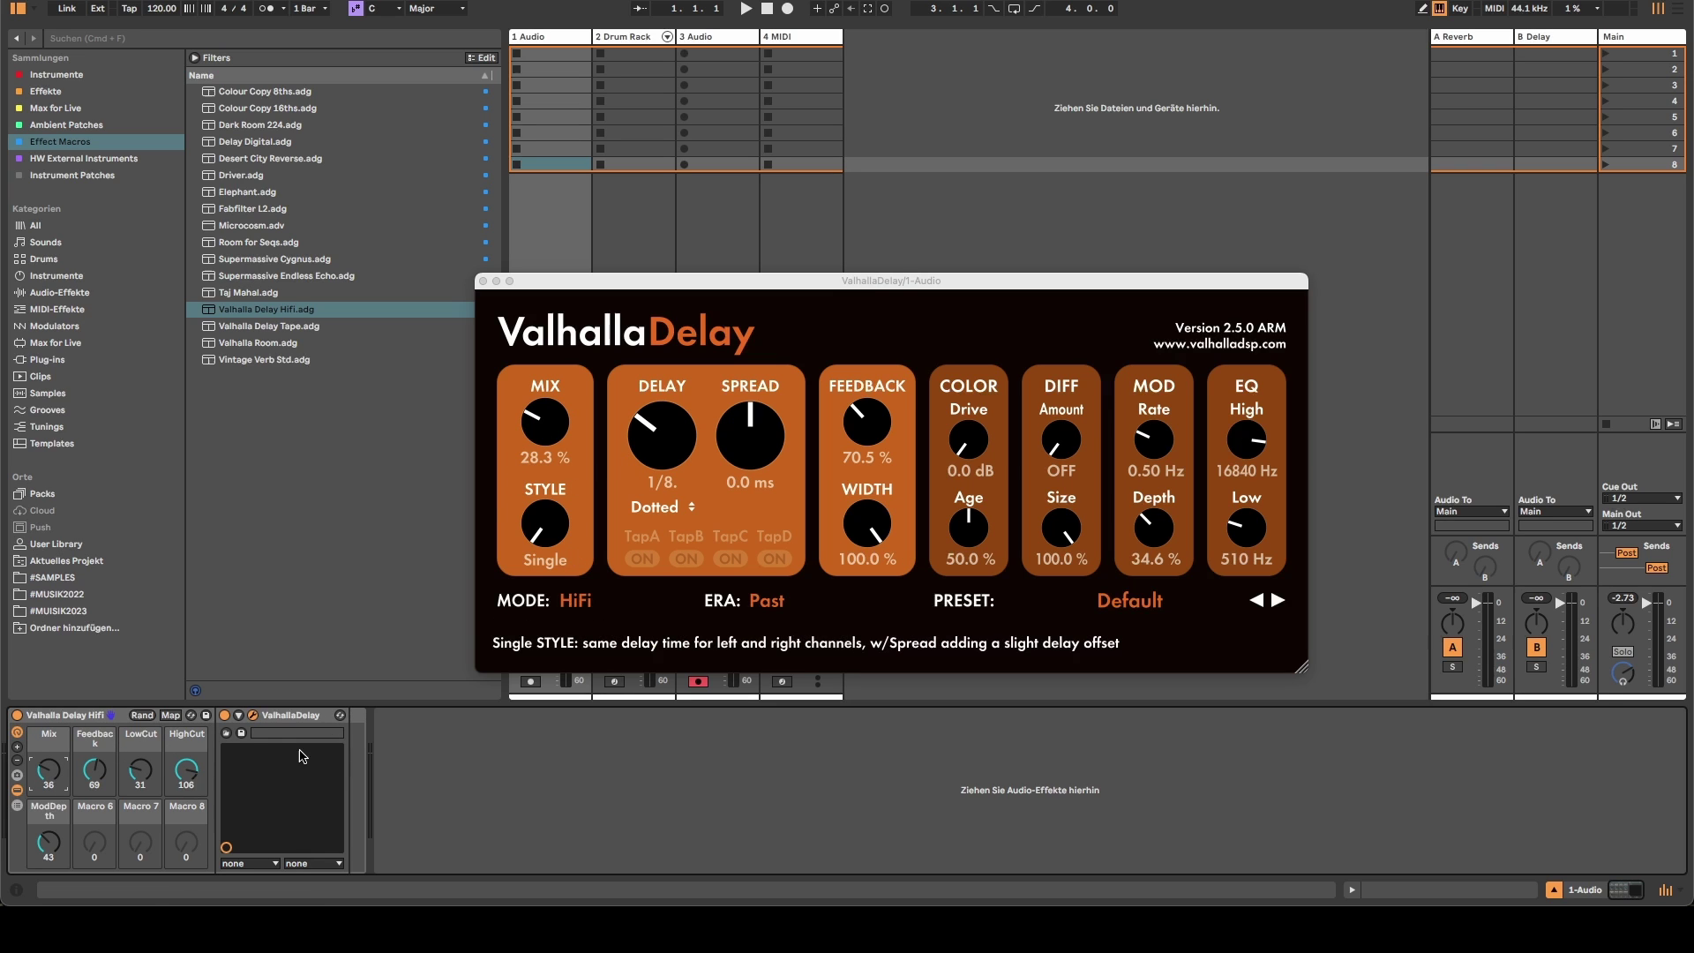
drag(867, 431, 878, 377)
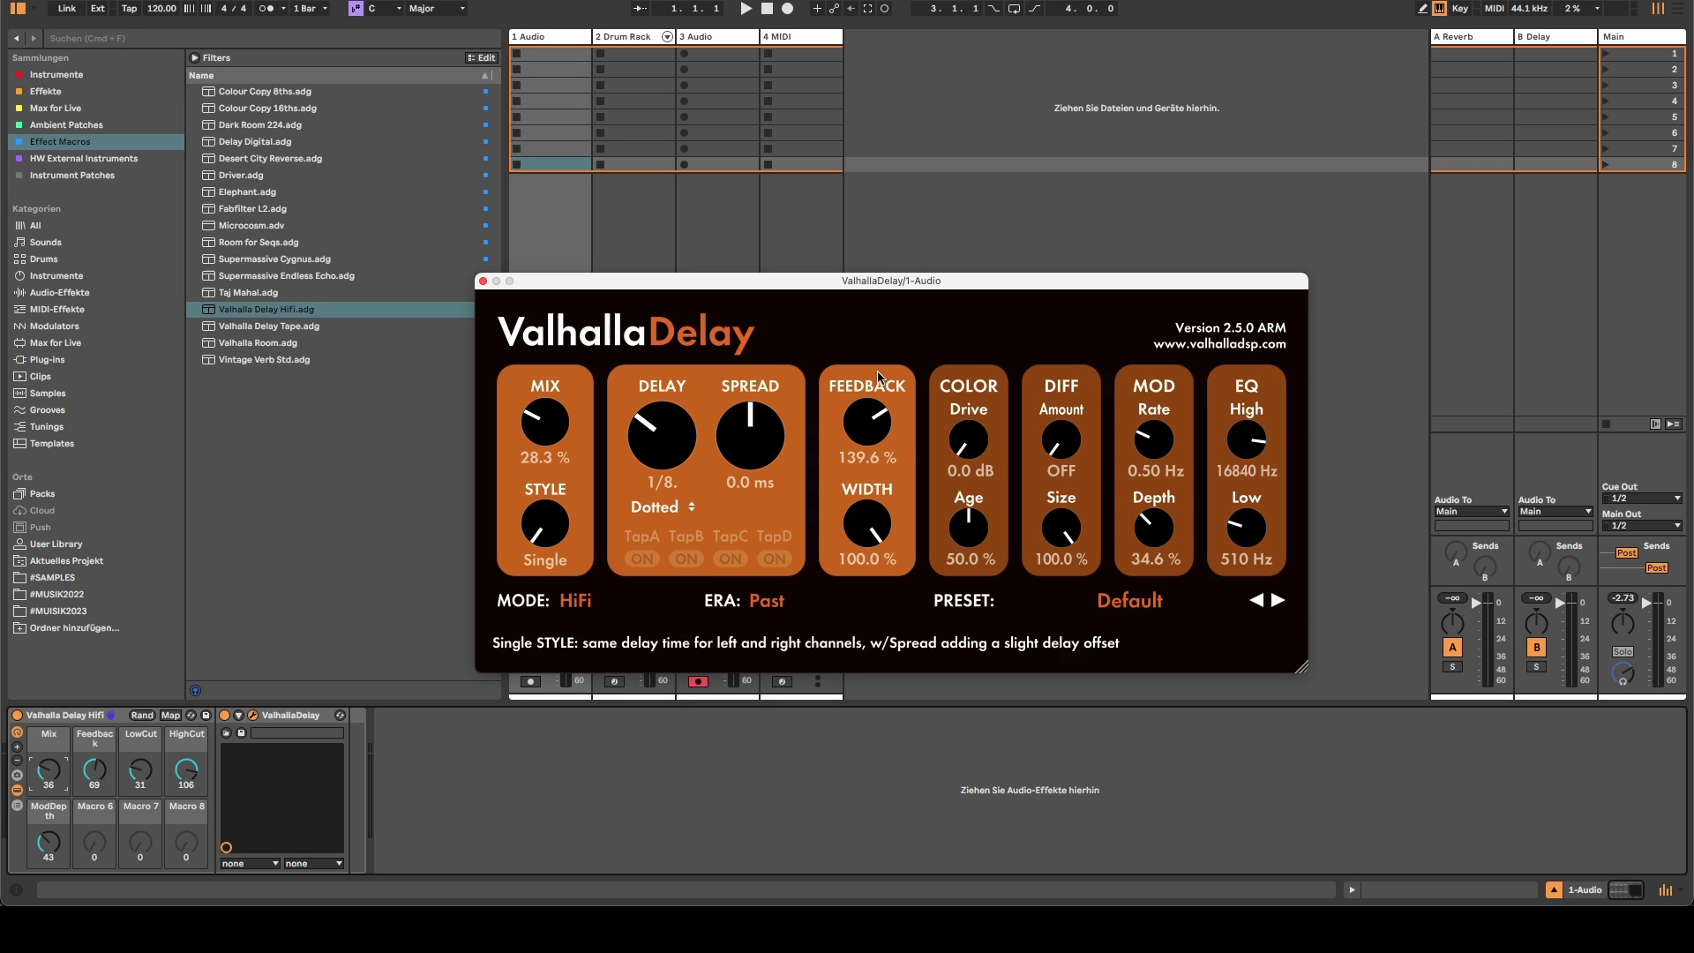
click(878, 419)
drag(852, 432, 850, 419)
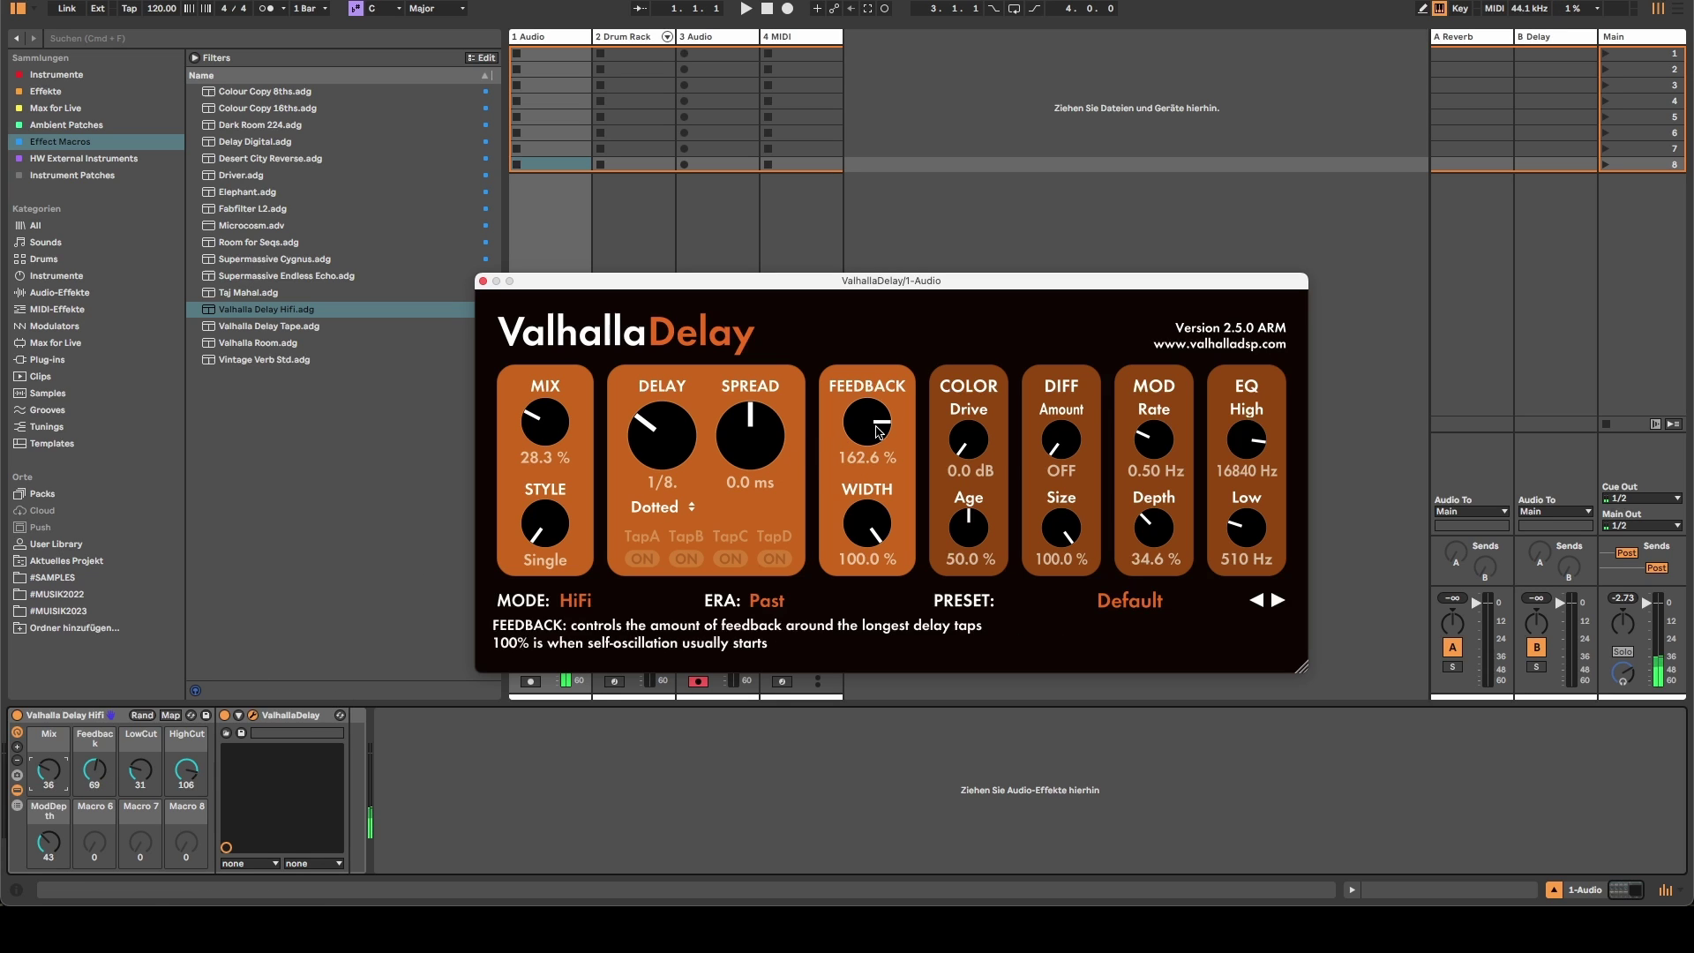
drag(875, 433, 863, 605)
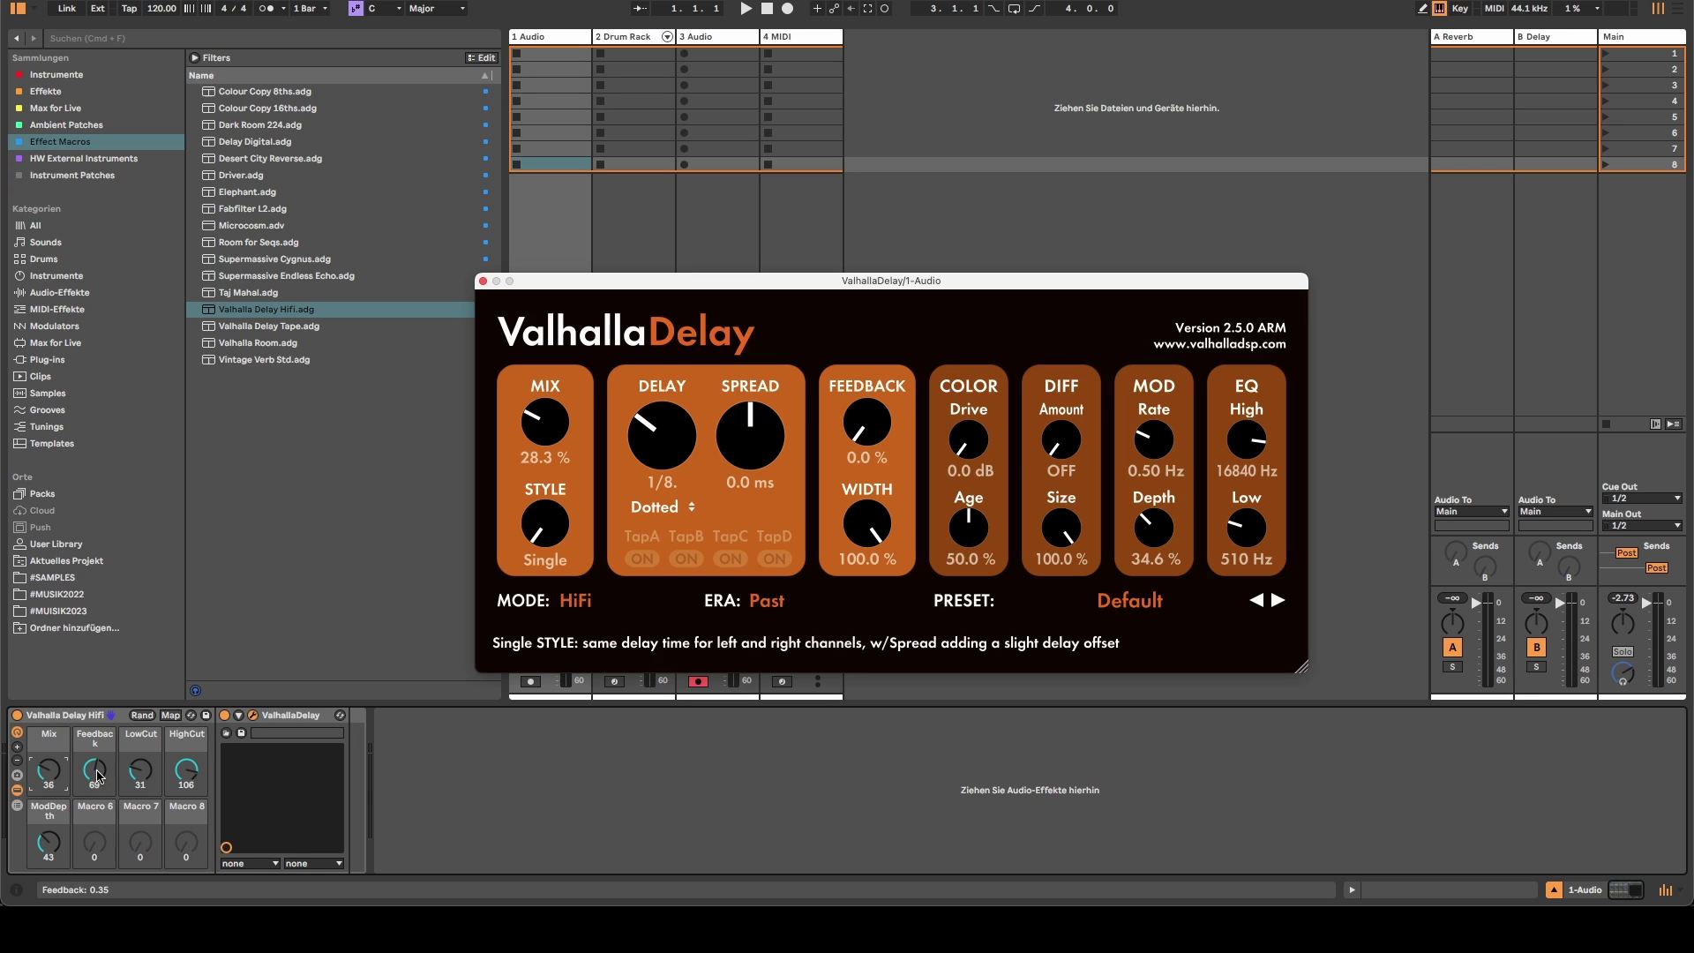
Set ValhallaDelay's feedback through the rack's Feedback macro, bringing the macro to 71
drag(97, 774, 94, 780)
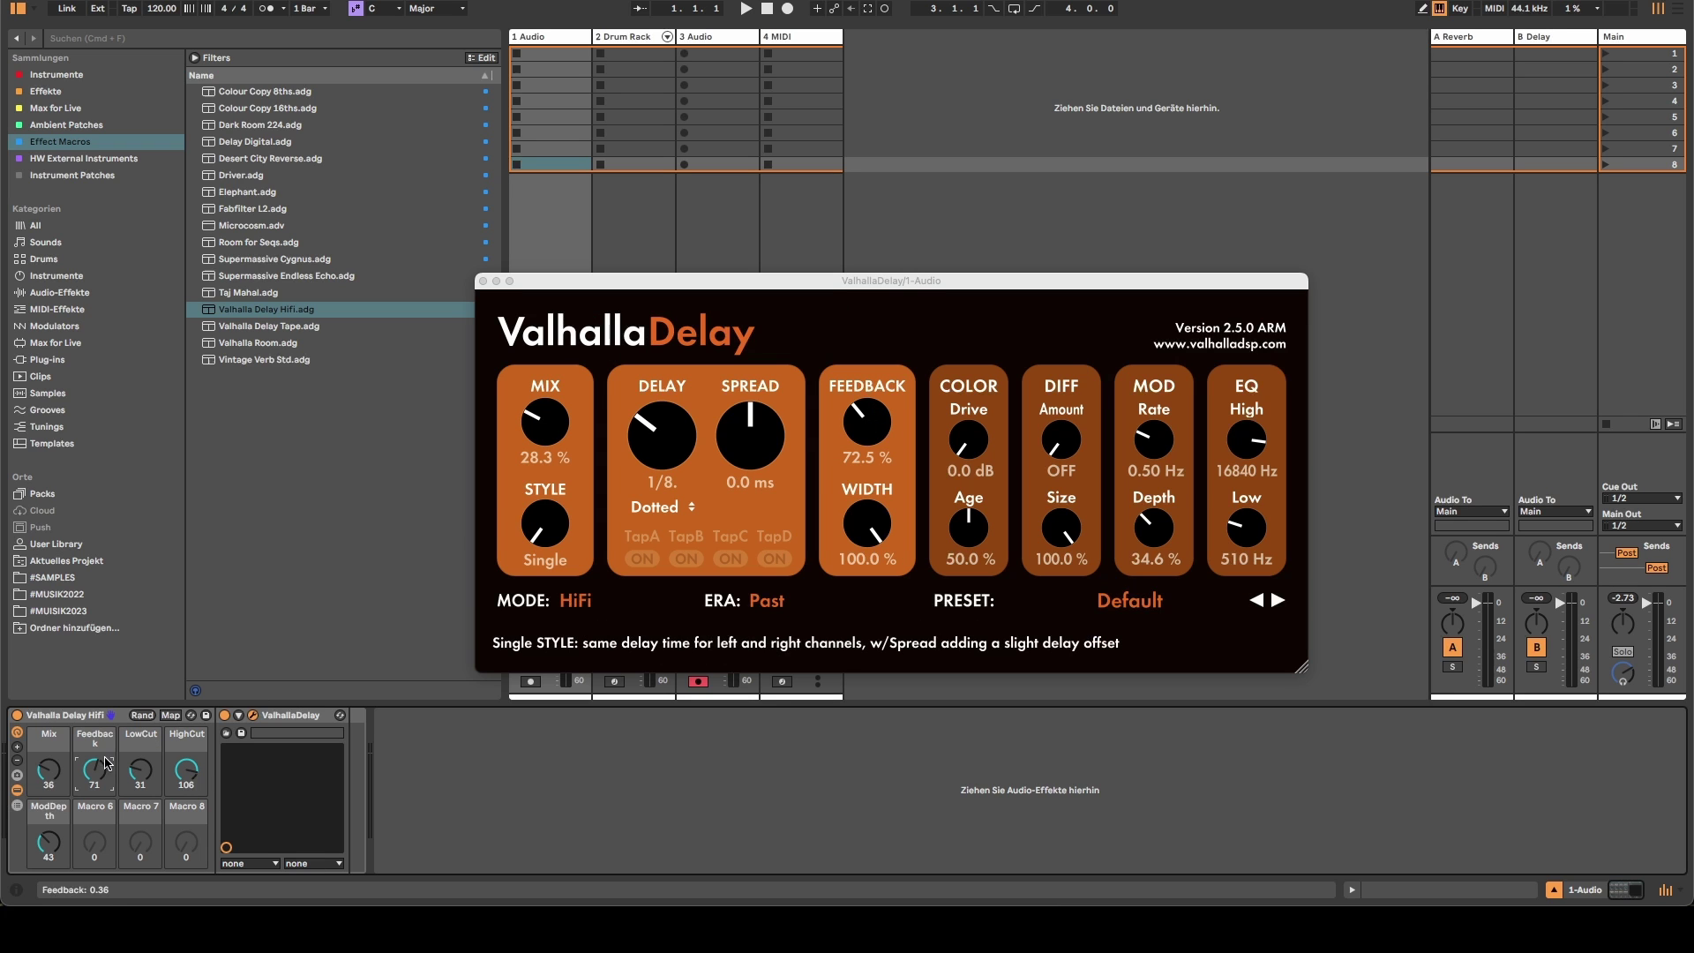
drag(107, 763, 107, 768)
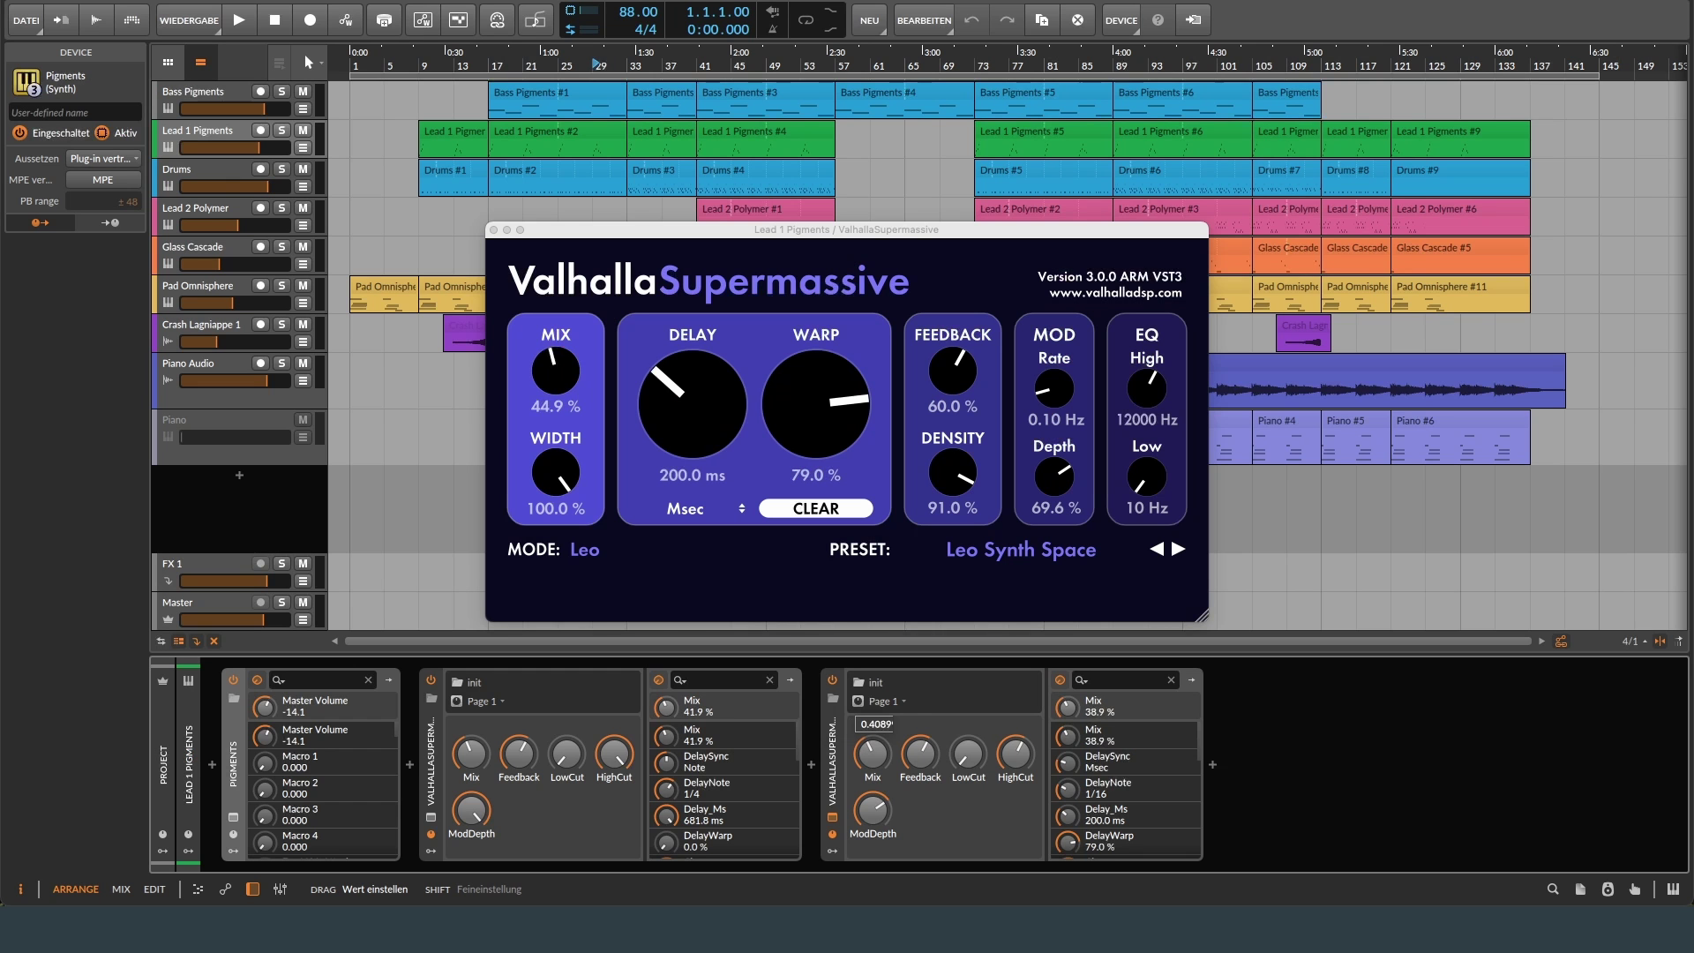
Switch to the Bitwig project and set ValhallaSupermassive's Mix to 24.5% and Feedback to 38.6% using its plug-in window and remote controls
drag(874, 754, 873, 754)
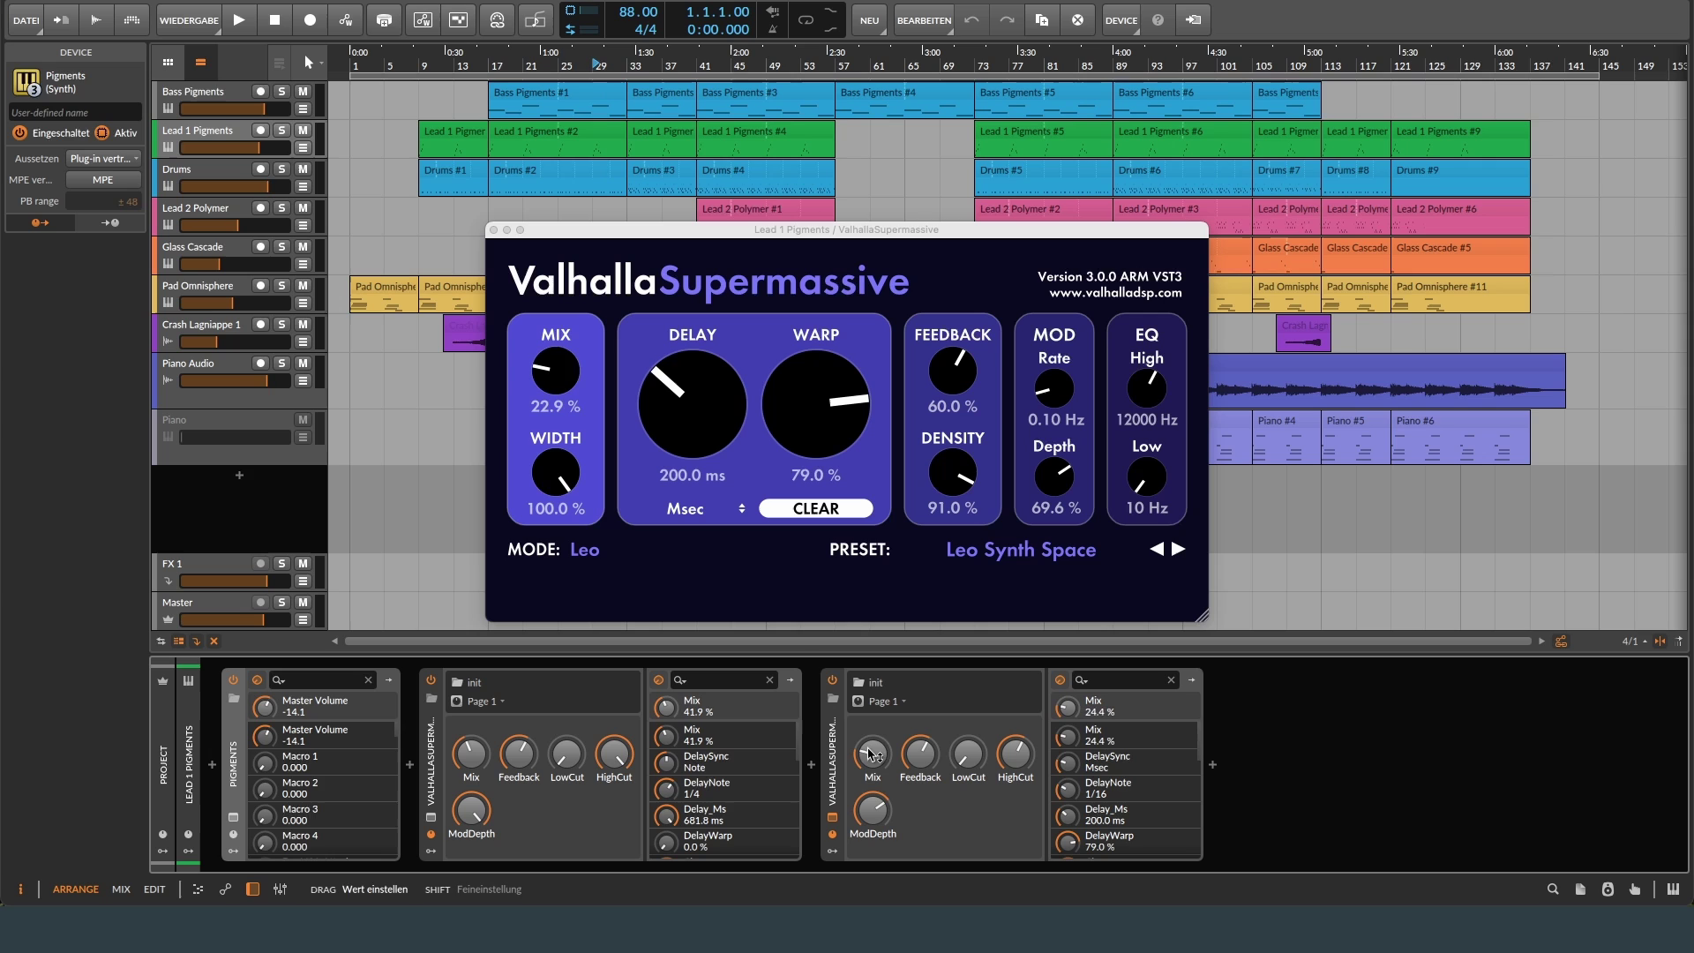
mouse_move(556, 373)
mouse_down()
mouse_move(557, 337)
mouse_move(557, 360)
mouse_up()
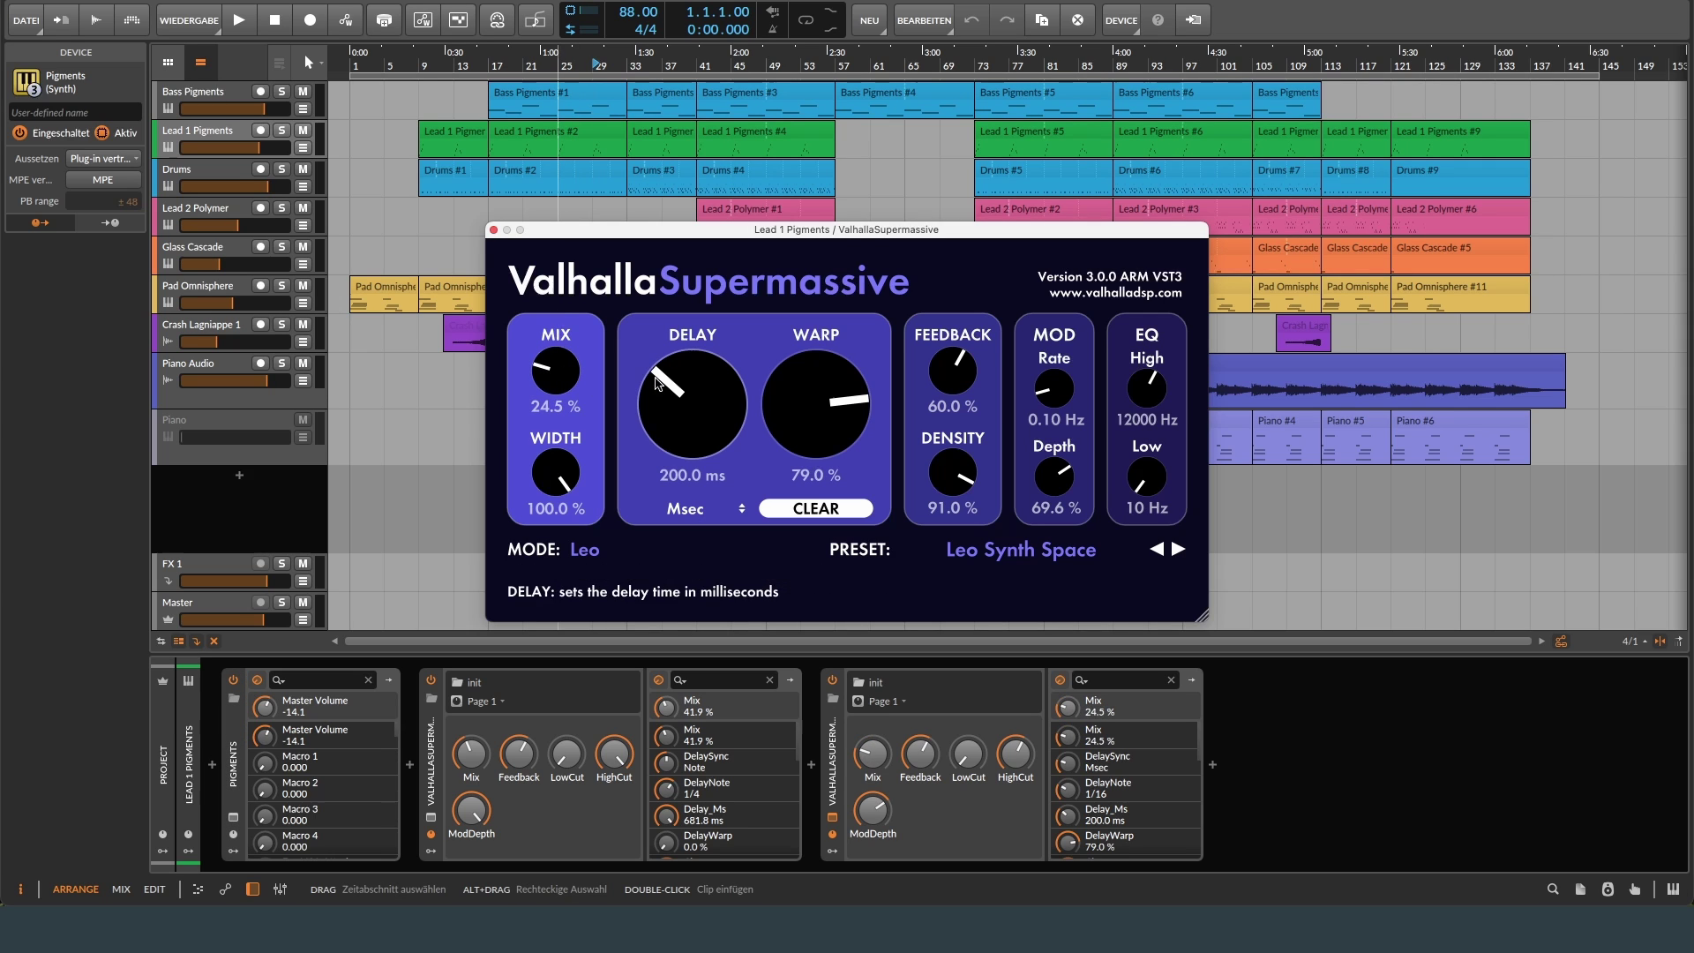
mouse_move(954, 367)
mouse_down()
mouse_move(955, 353)
mouse_move(955, 388)
mouse_up()
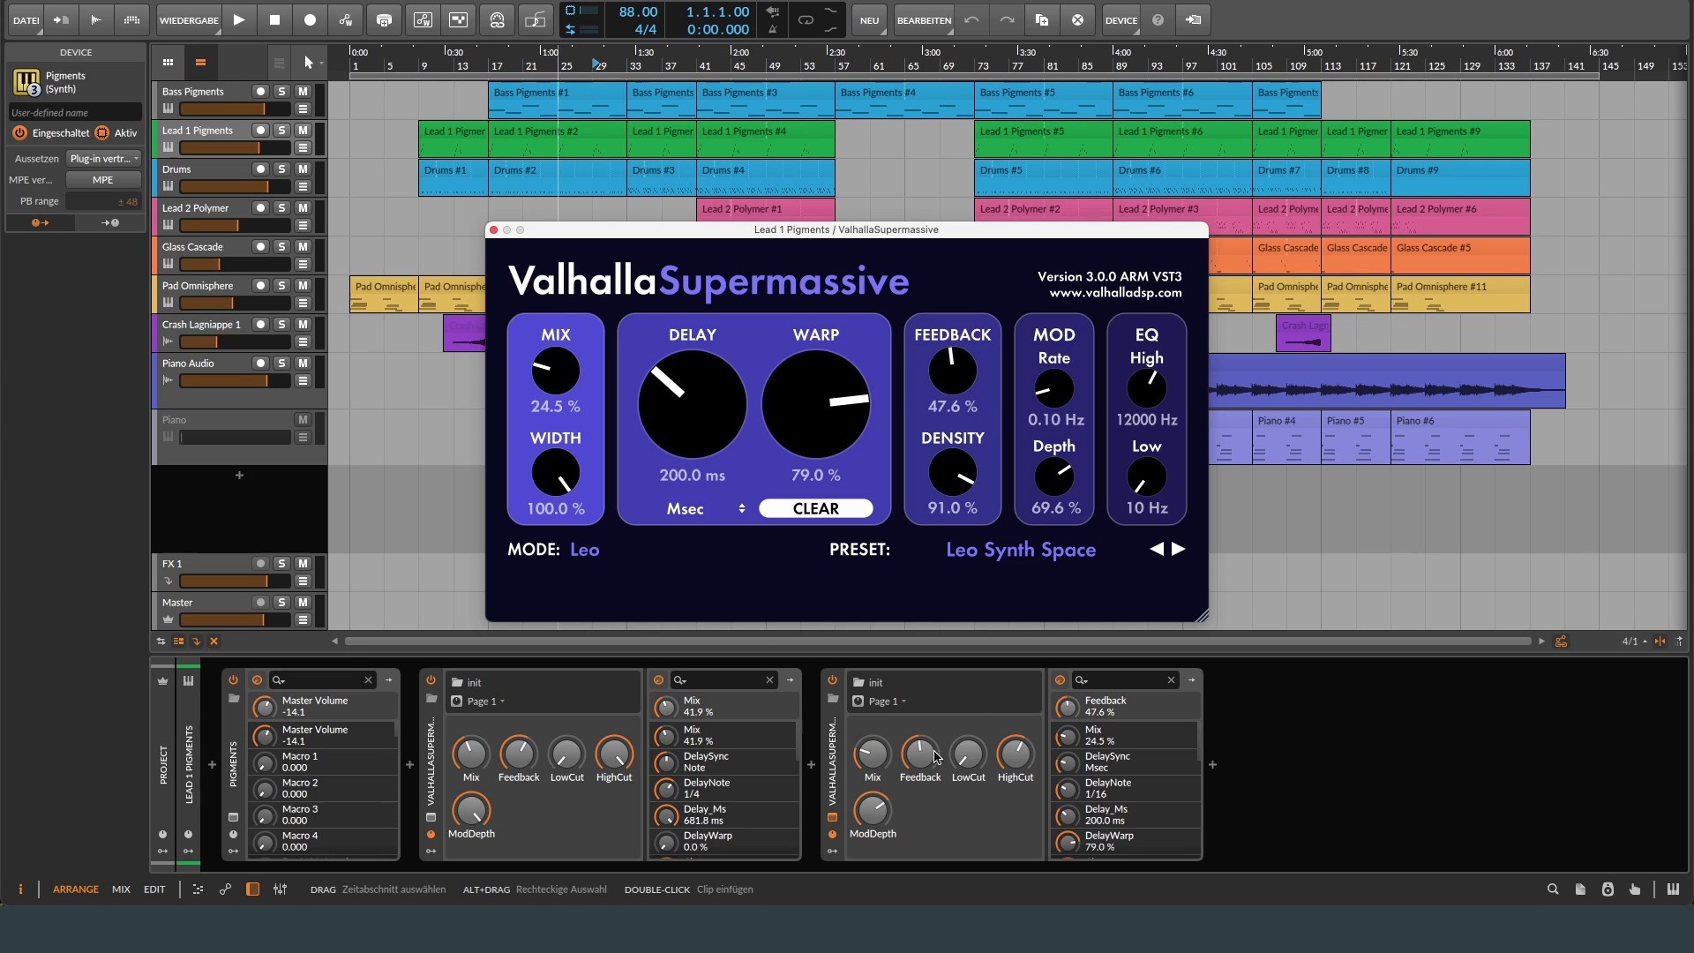
mouse_move(935, 757)
mouse_down()
mouse_move(935, 741)
mouse_move(936, 769)
mouse_up()
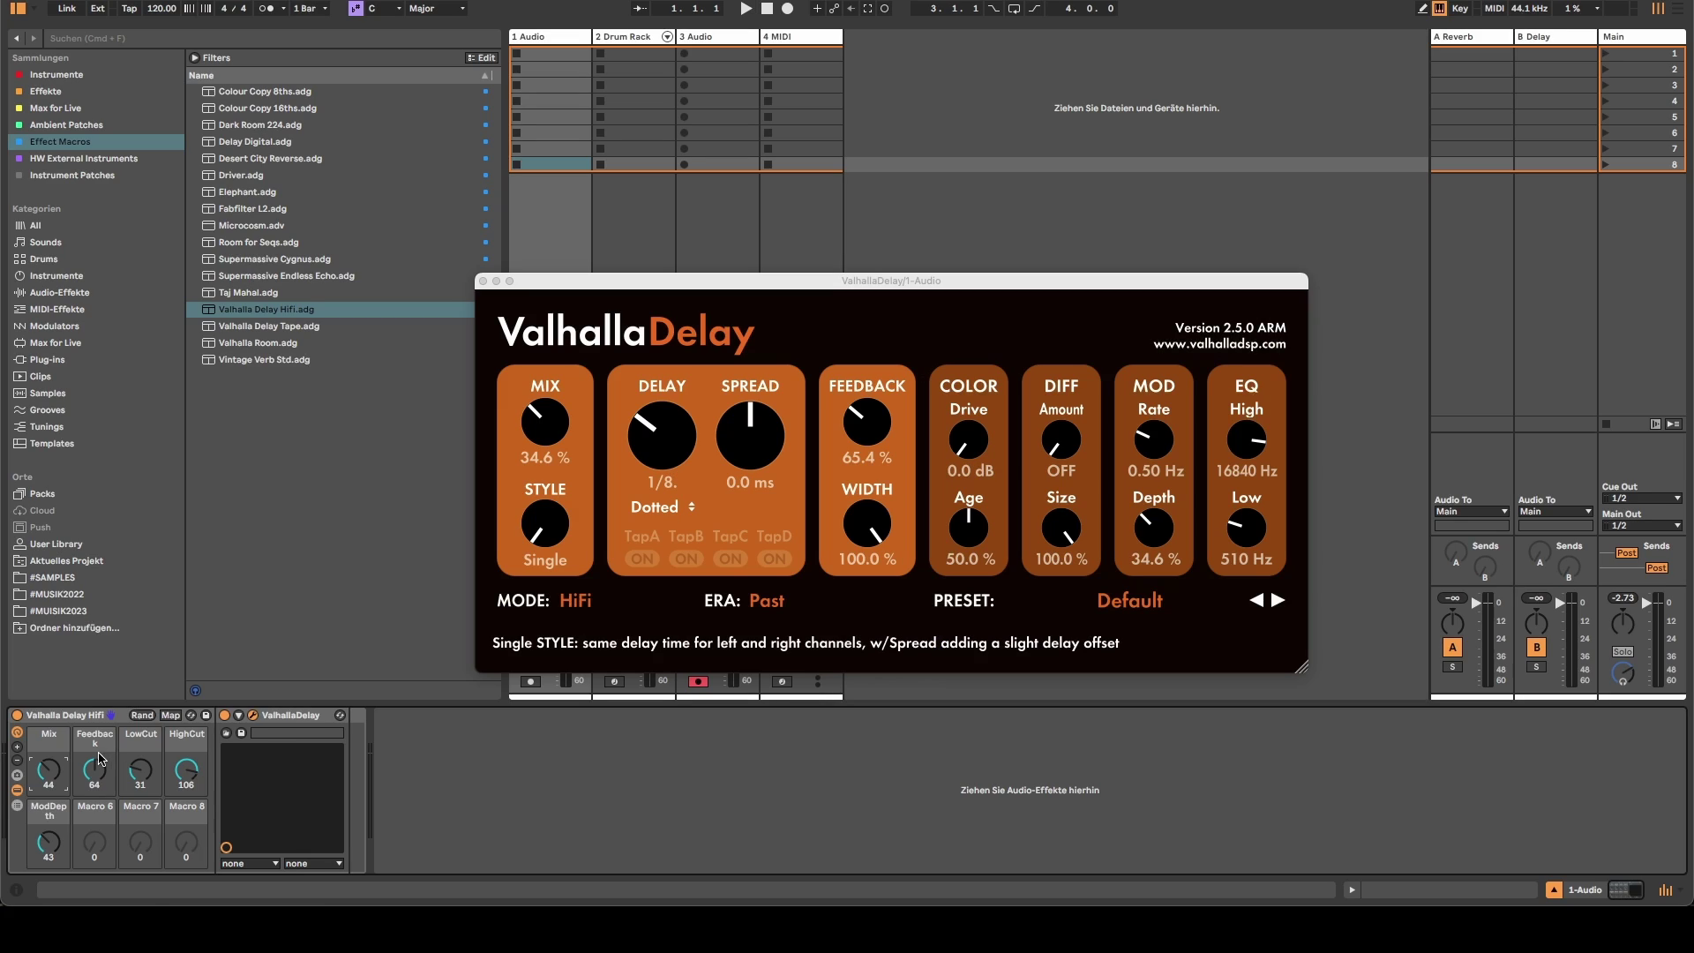
Switch back to Ableton Live and set the Valhalla Delay Hifi rack's Mix macro to 44 and Feedback macro to 55
drag(99, 759, 100, 772)
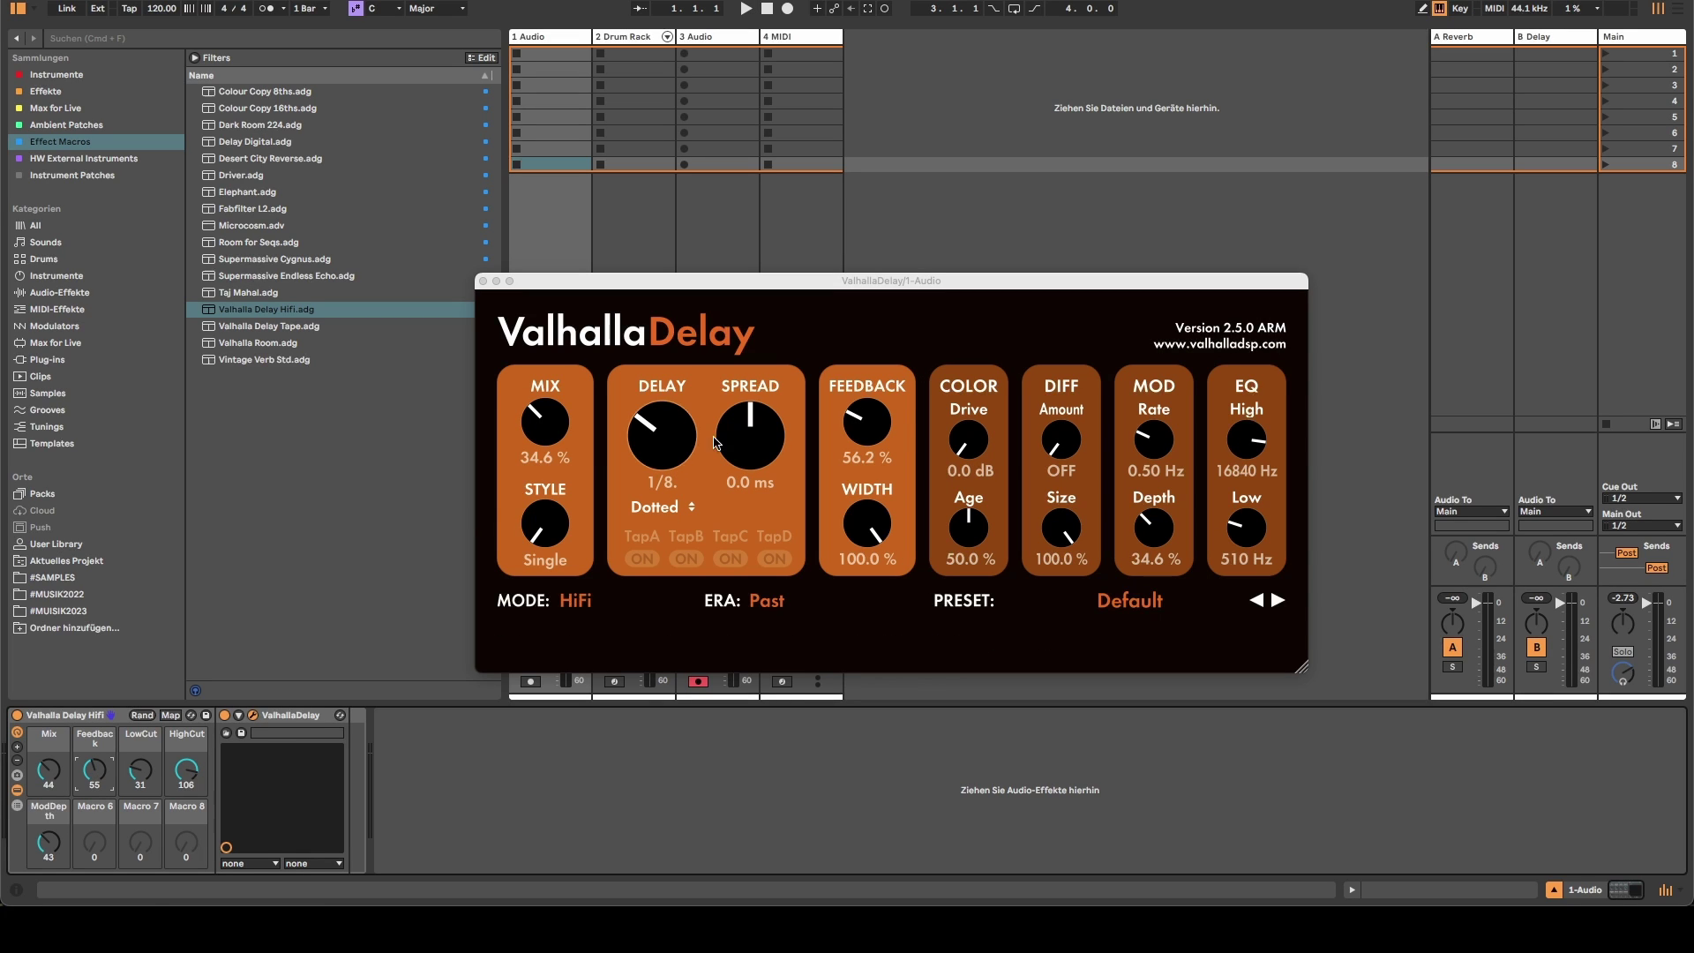